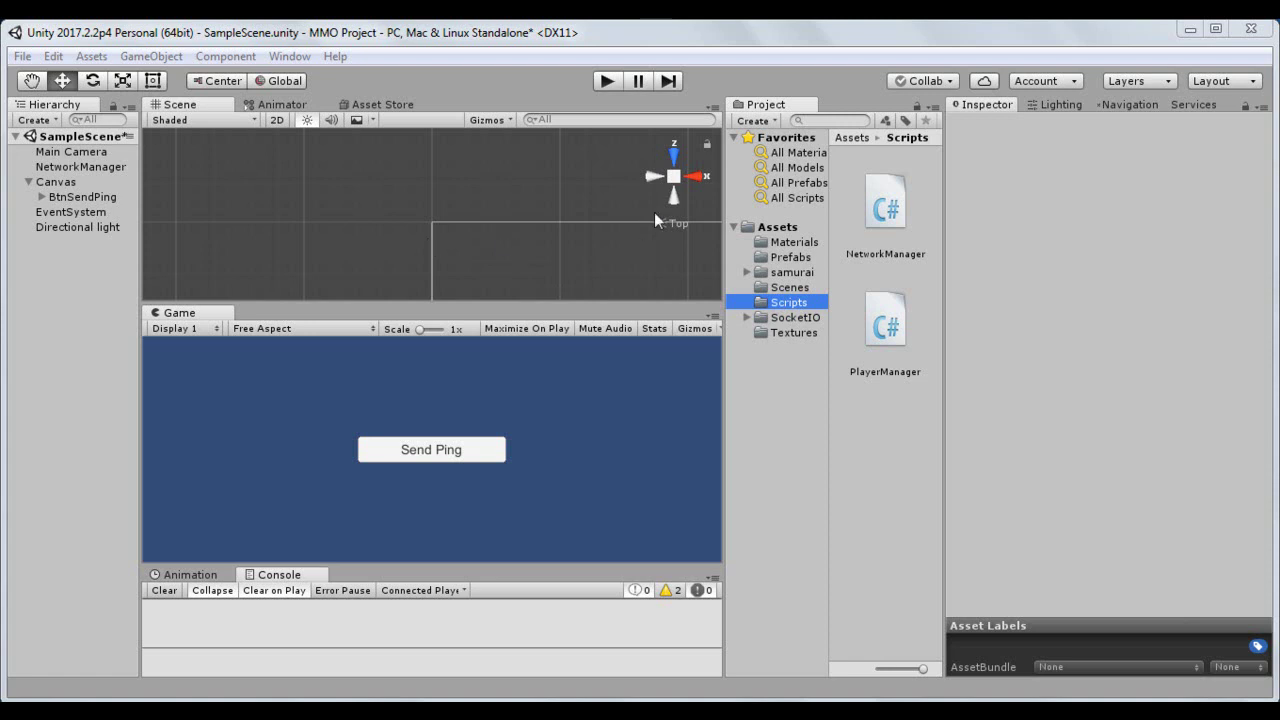
# Drag the LocalPlayer prefab from Assets/Prefabs into the scene and view it from the front.
pyautogui.click(673, 180)
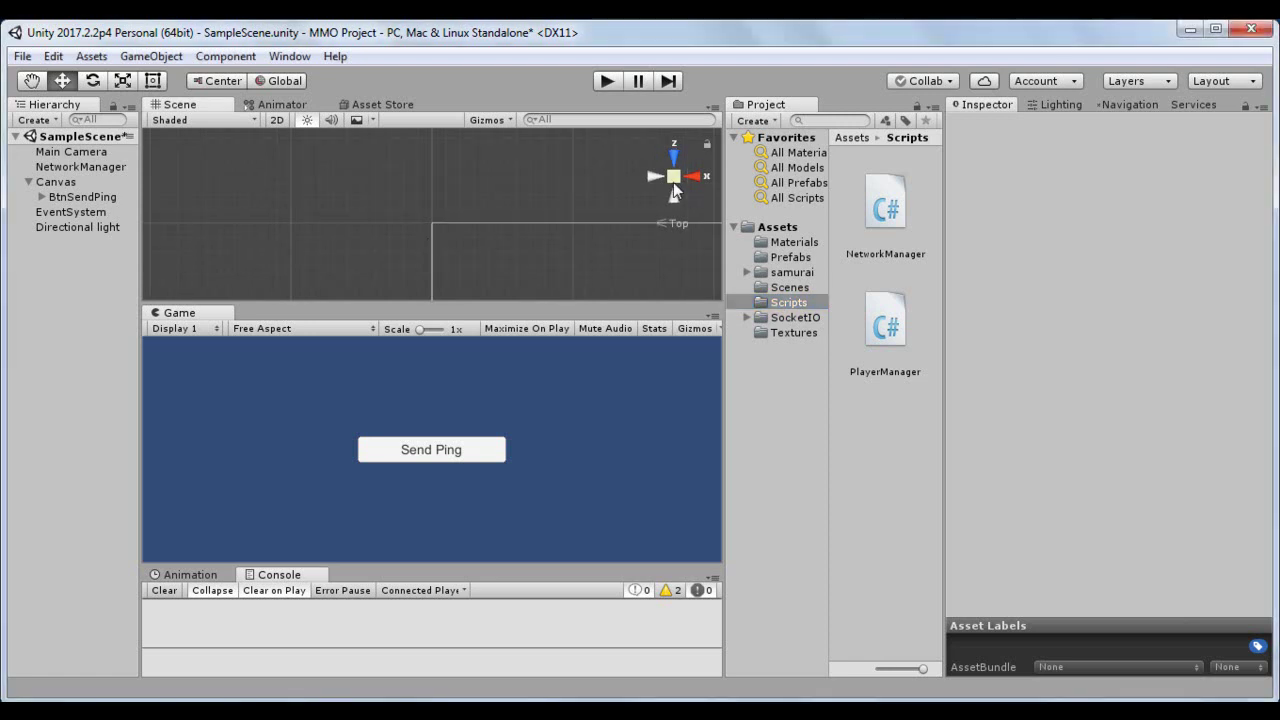
pyautogui.click(673, 180)
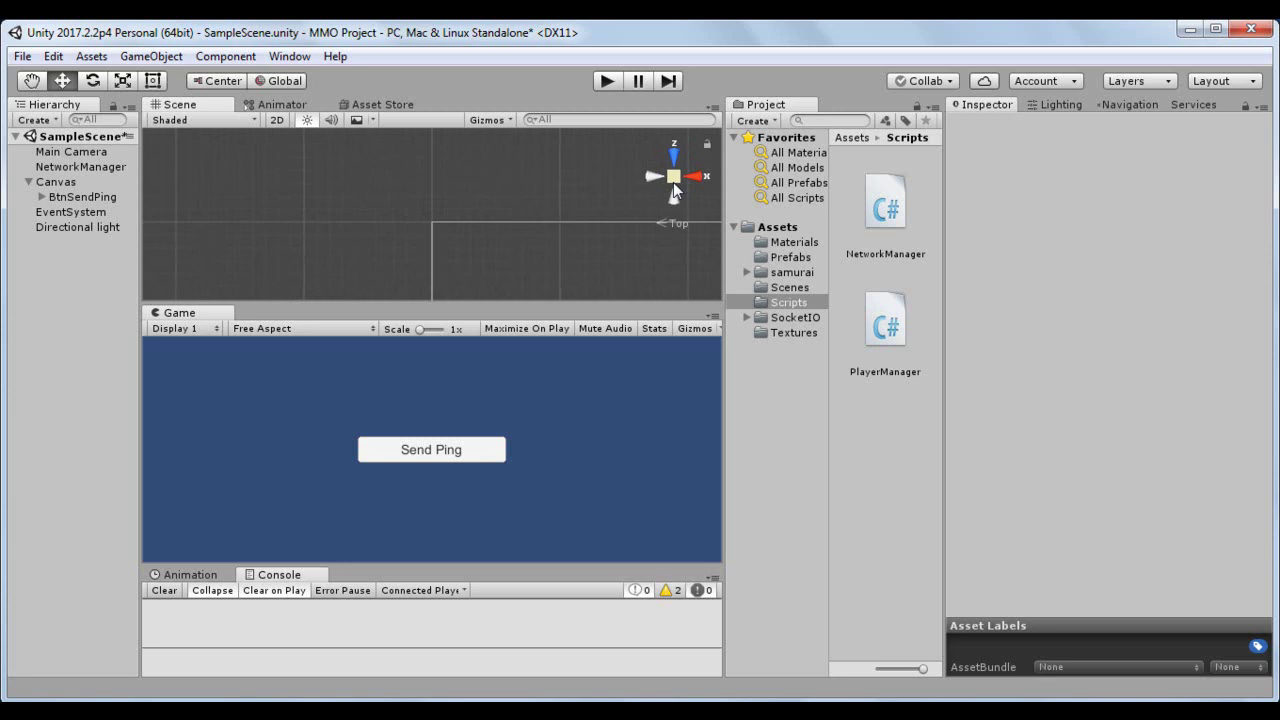
pyautogui.click(273, 123)
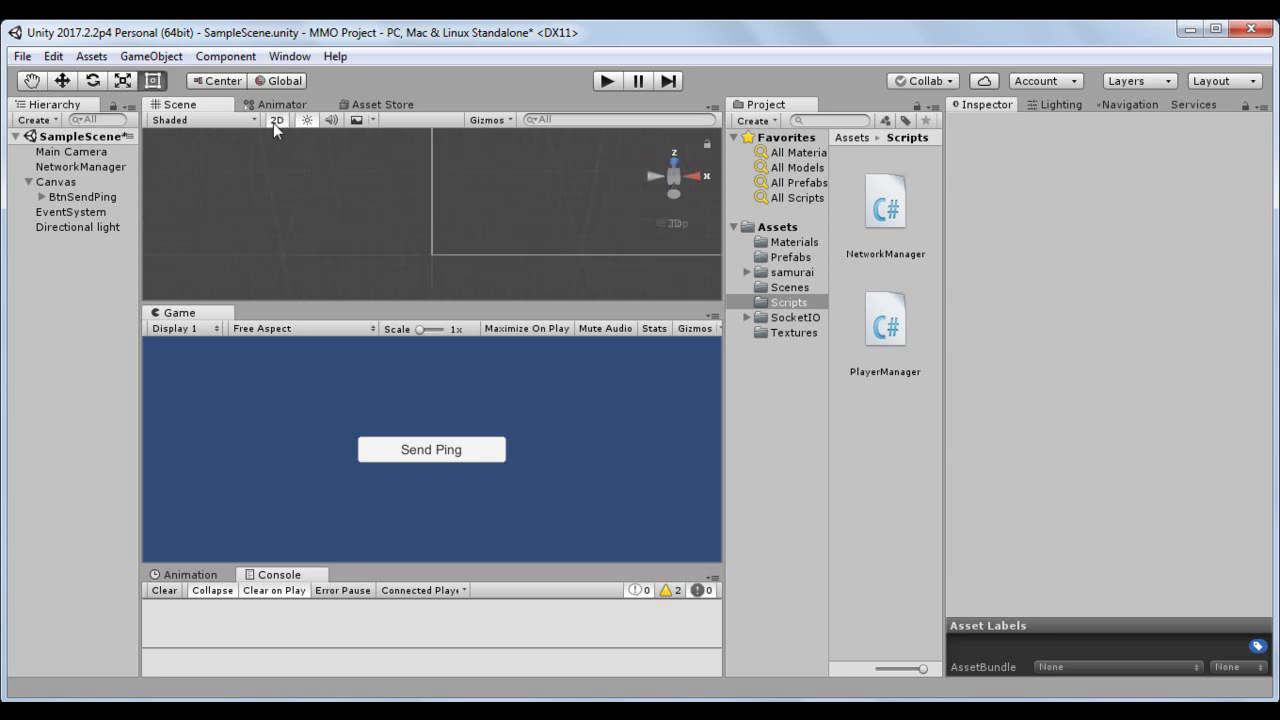
pyautogui.click(273, 123)
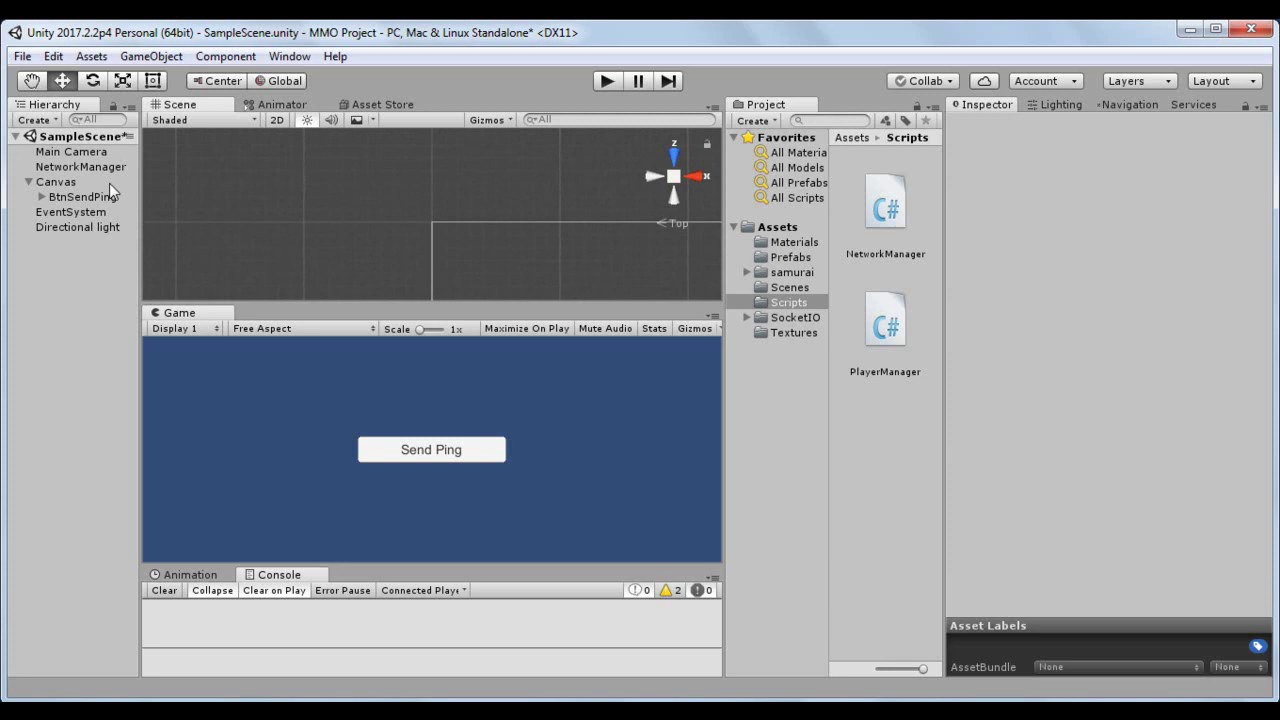
pyautogui.click(790, 257)
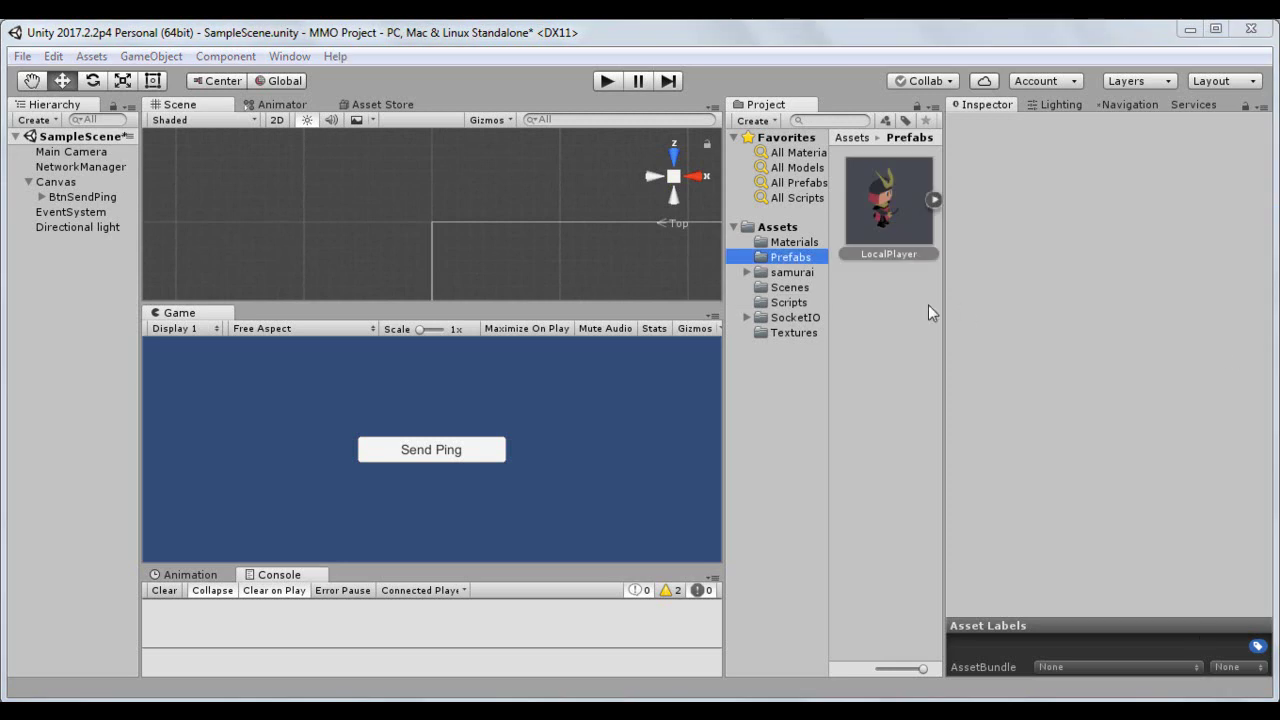
pyautogui.click(790, 259)
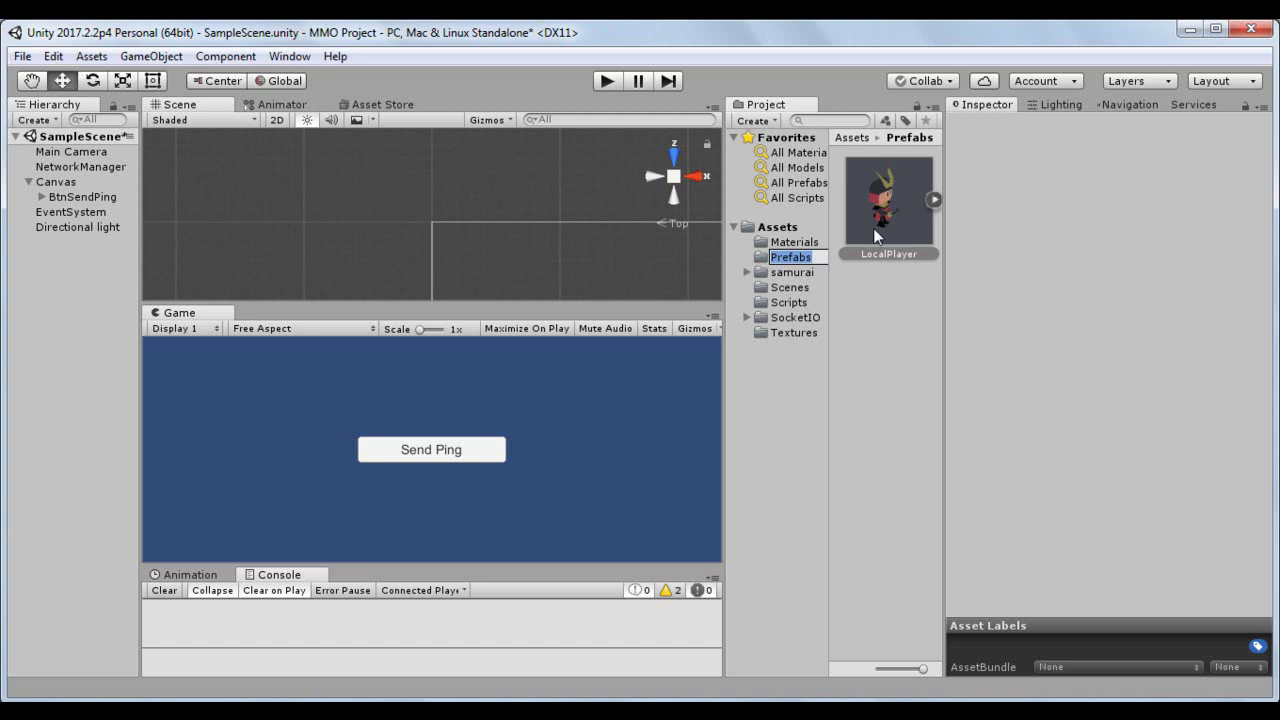
pyautogui.press('Escape')
pyautogui.moveTo(885, 235); pyautogui.dragTo(58, 333)
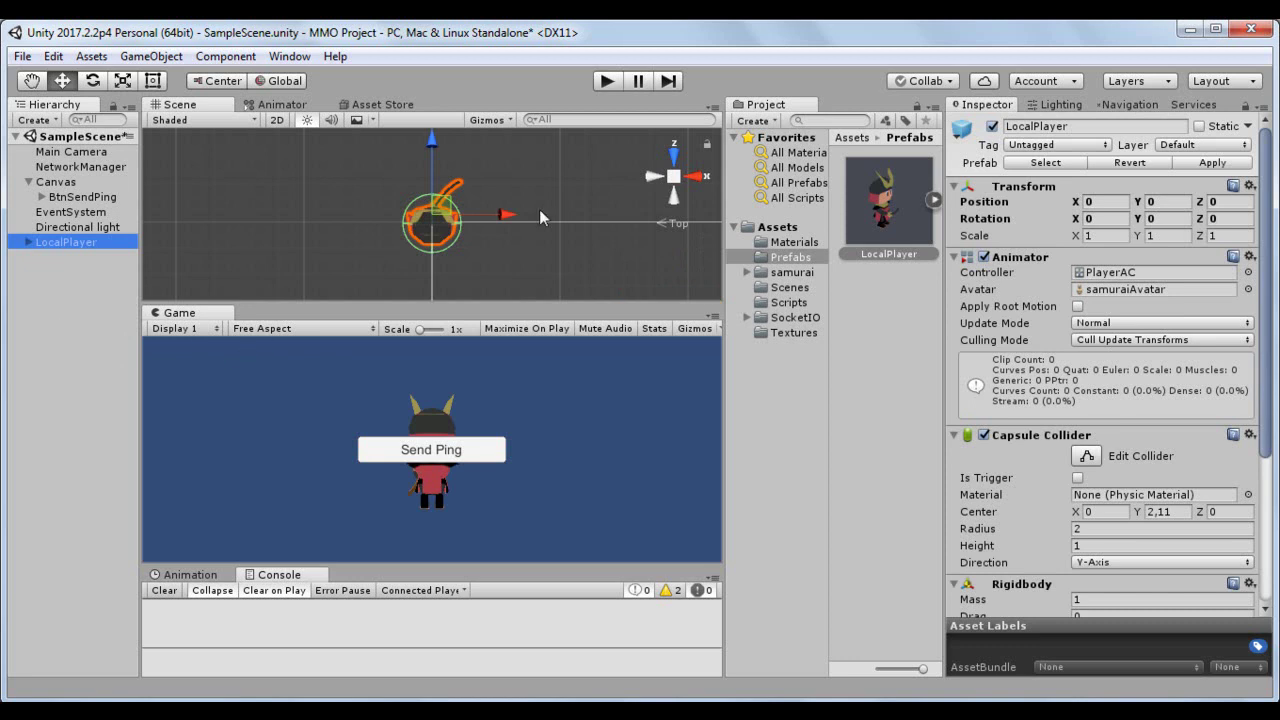
pyautogui.click(674, 155)
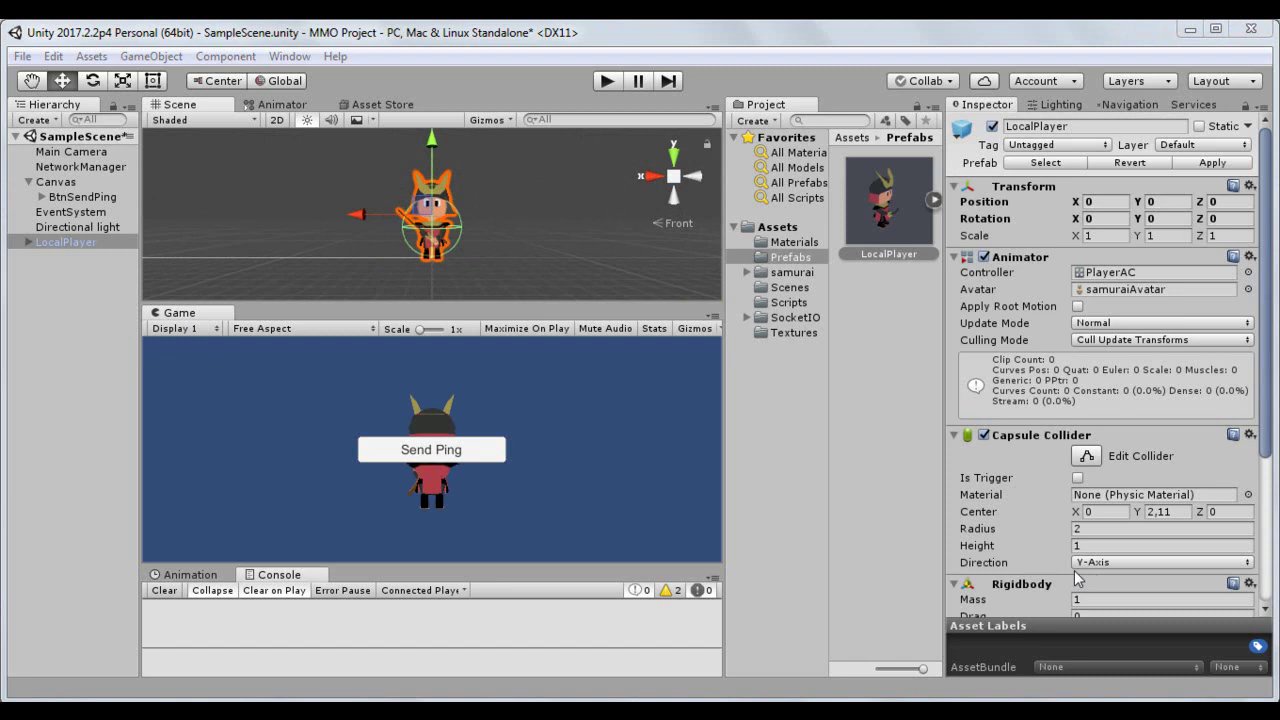
# Raise LocalPlayer's New Text child above the character's head in an orthographic front view.
pyautogui.click(28, 242)
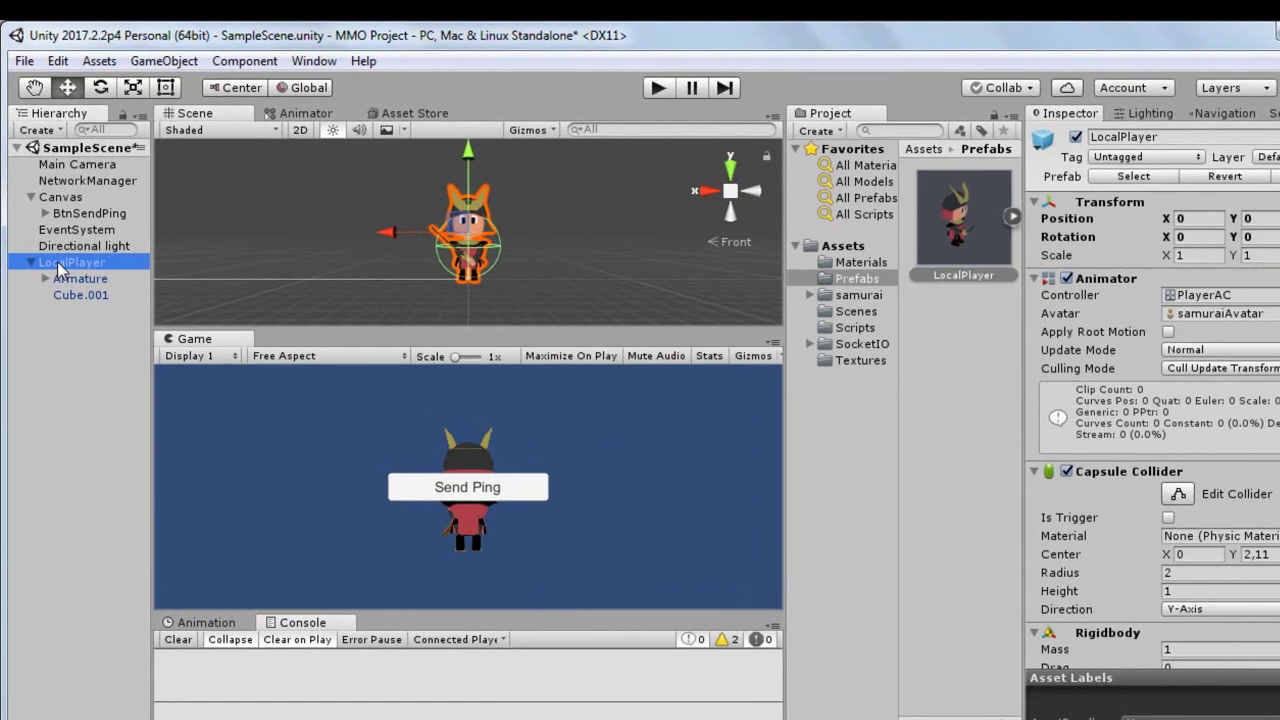
pyautogui.rightClick(57, 246)
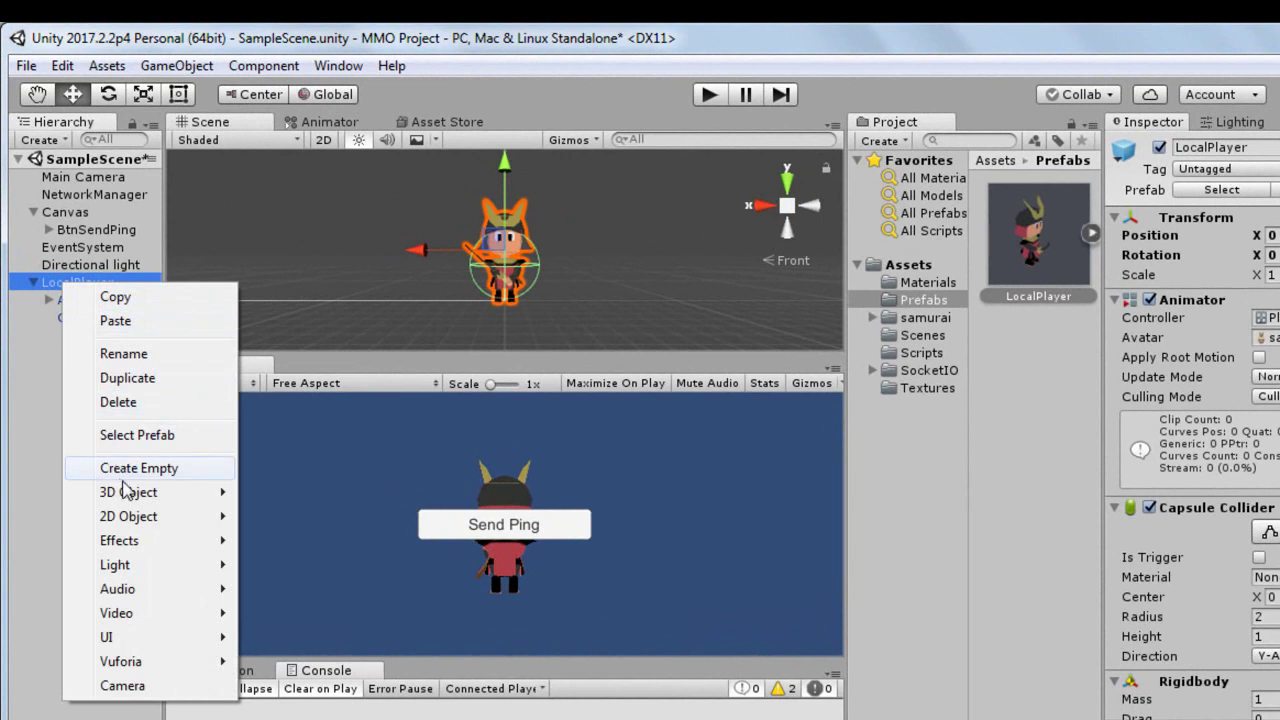
pyautogui.moveTo(137, 492)
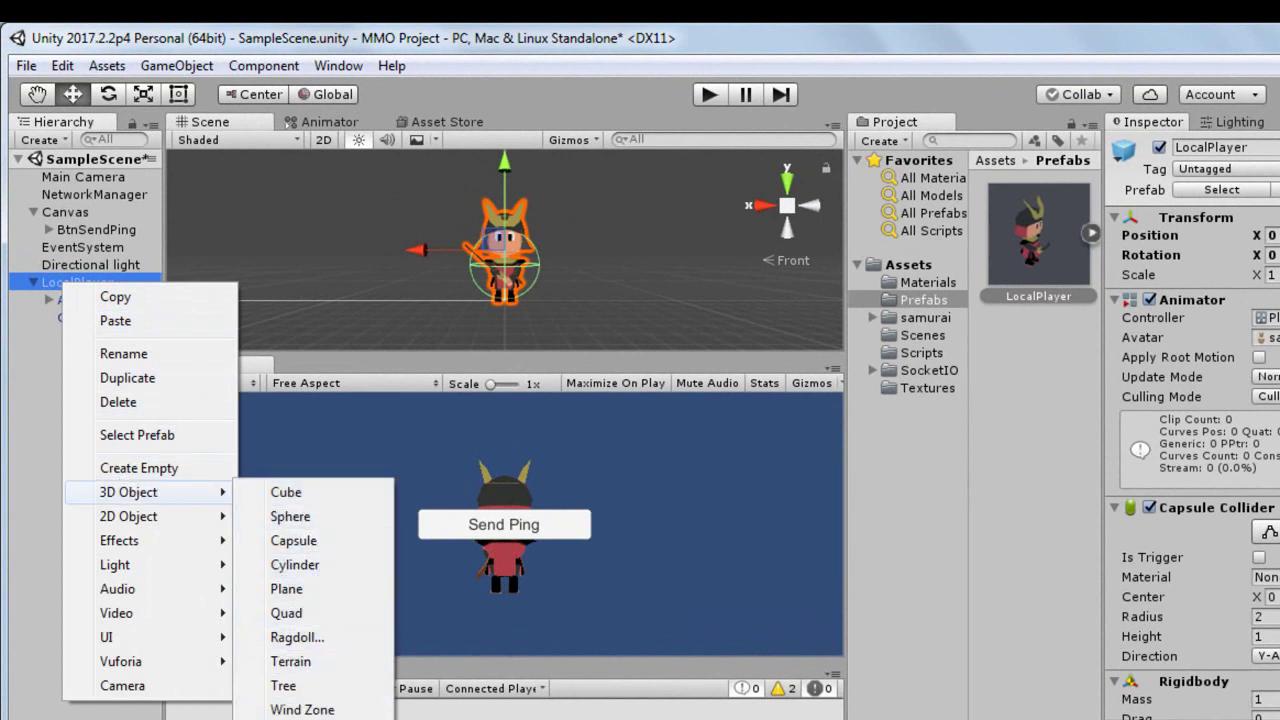
pyautogui.press('Escape')
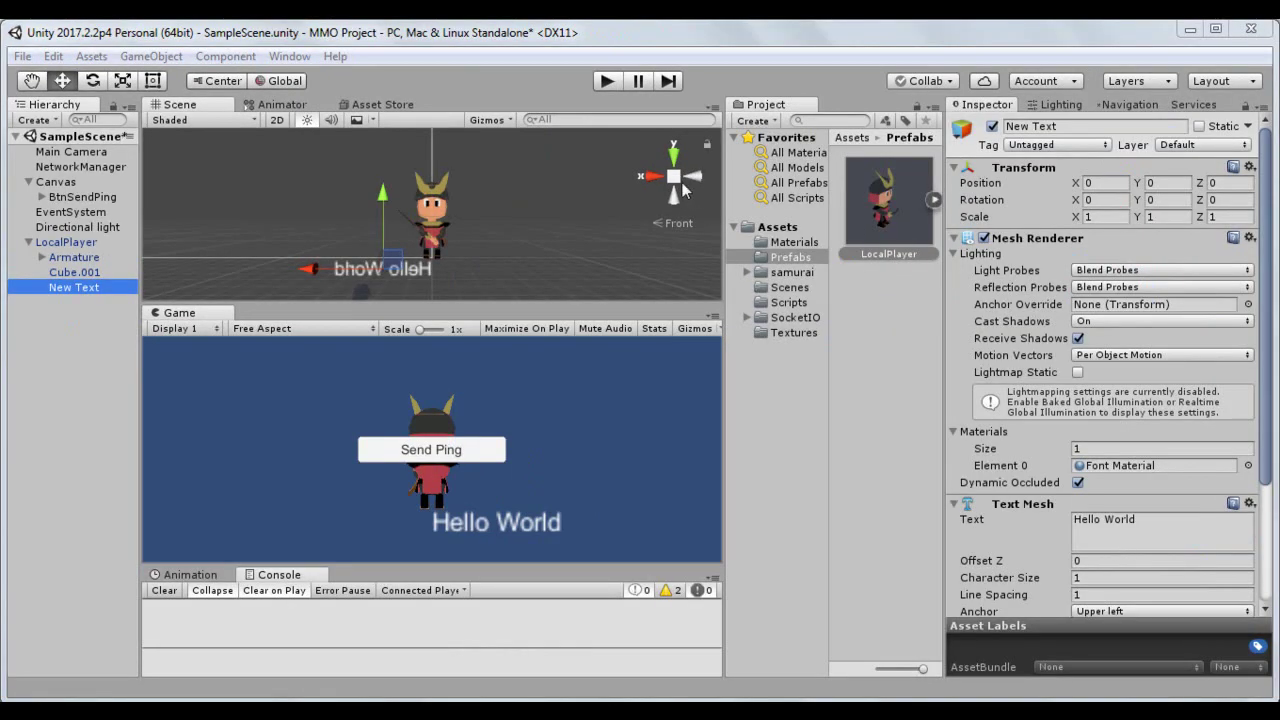
pyautogui.click(675, 178)
pyautogui.click(98, 287)
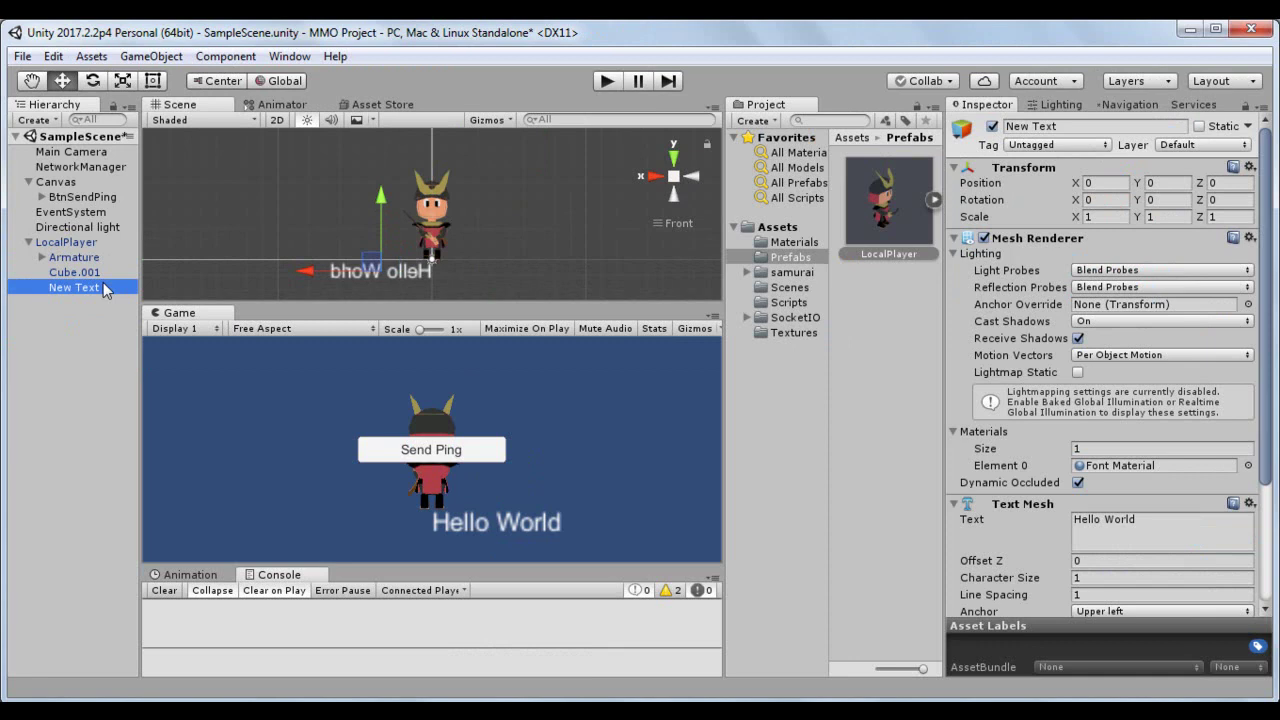
pyautogui.moveTo(382, 228); pyautogui.dragTo(360, 162)
# Change the label text to 'Player', center it over the character, and select the LocalPlayer prefab.
pyautogui.click(1152, 519)
pyautogui.write('Pl')
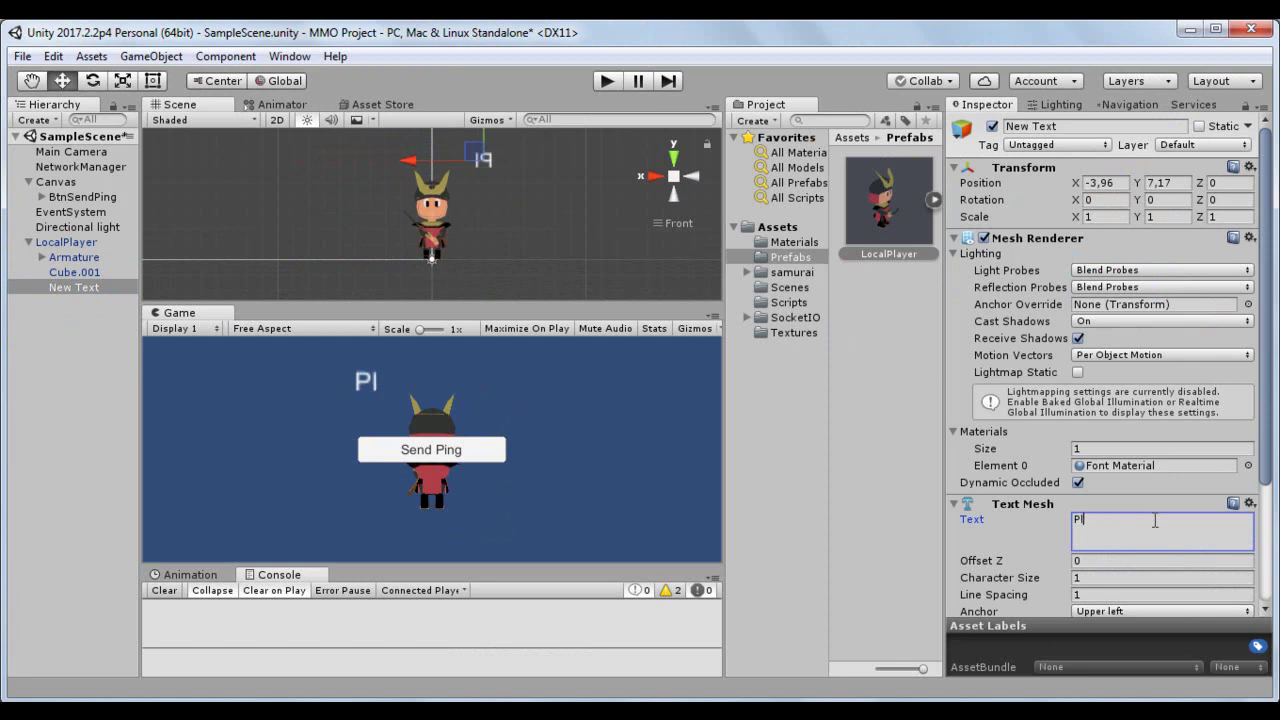
pyautogui.write('ayer')
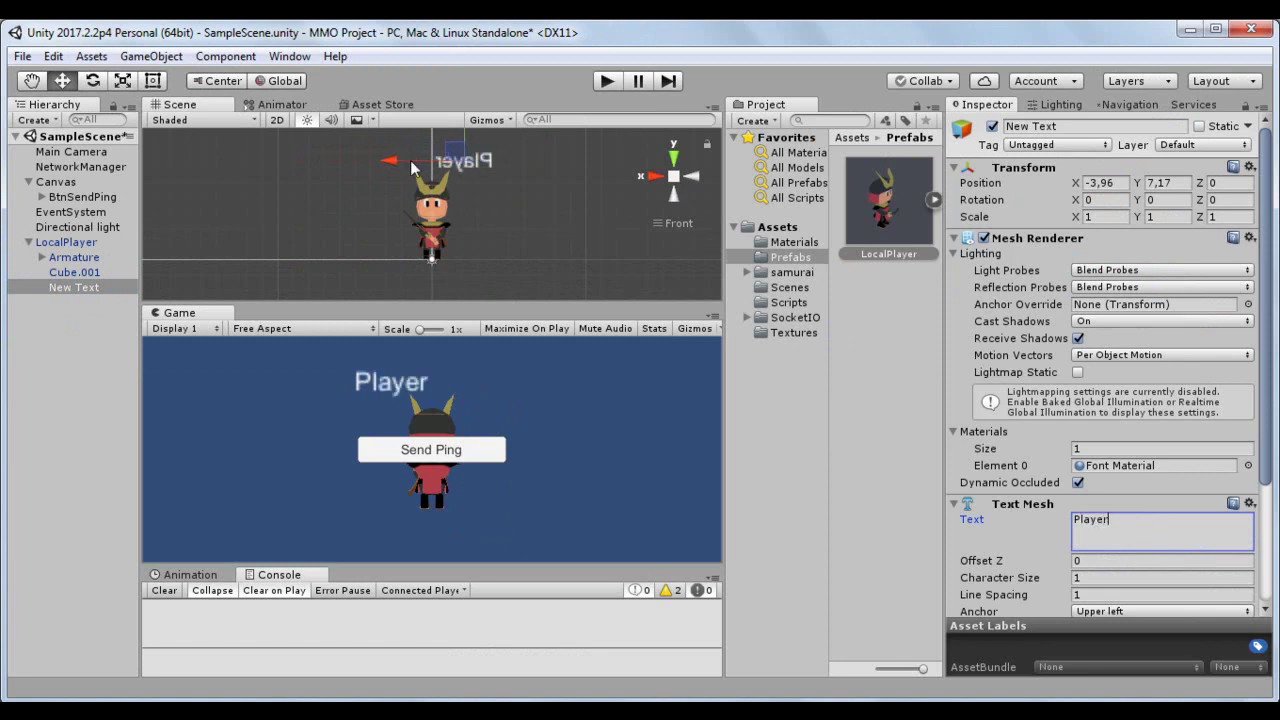
pyautogui.moveTo(410, 160); pyautogui.dragTo(370, 163)
pyautogui.click(655, 177)
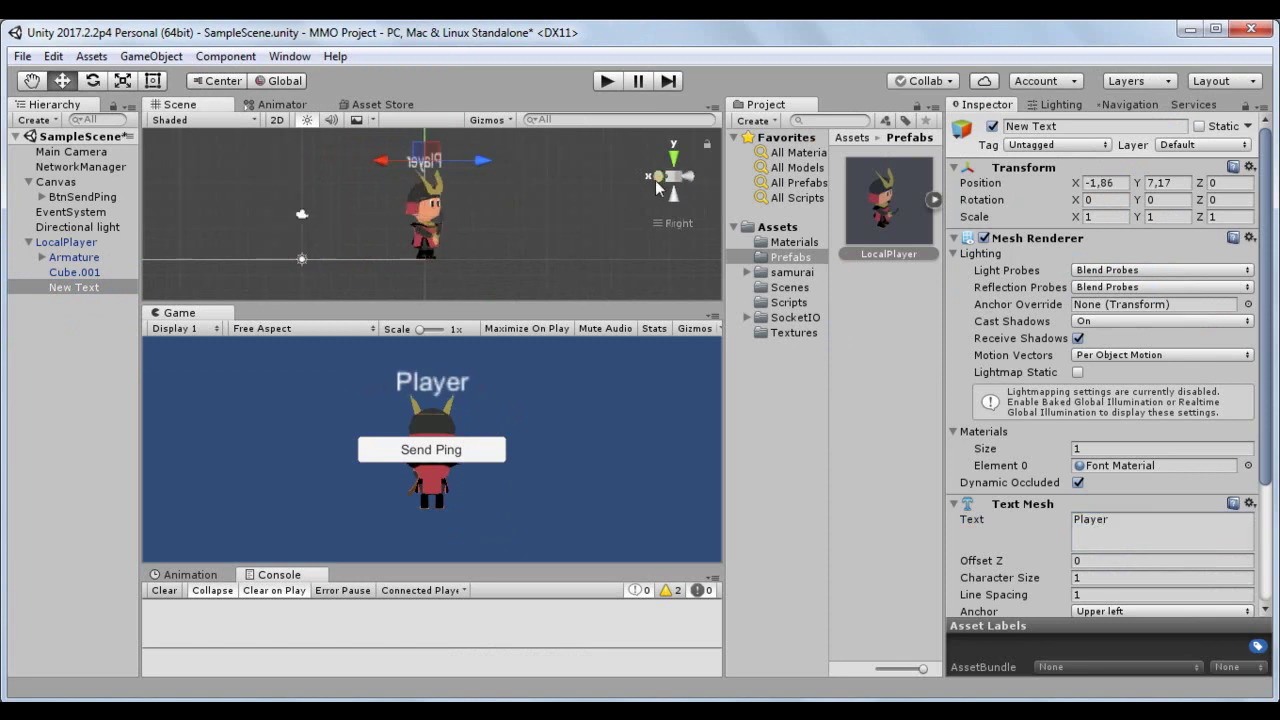
pyautogui.click(655, 180)
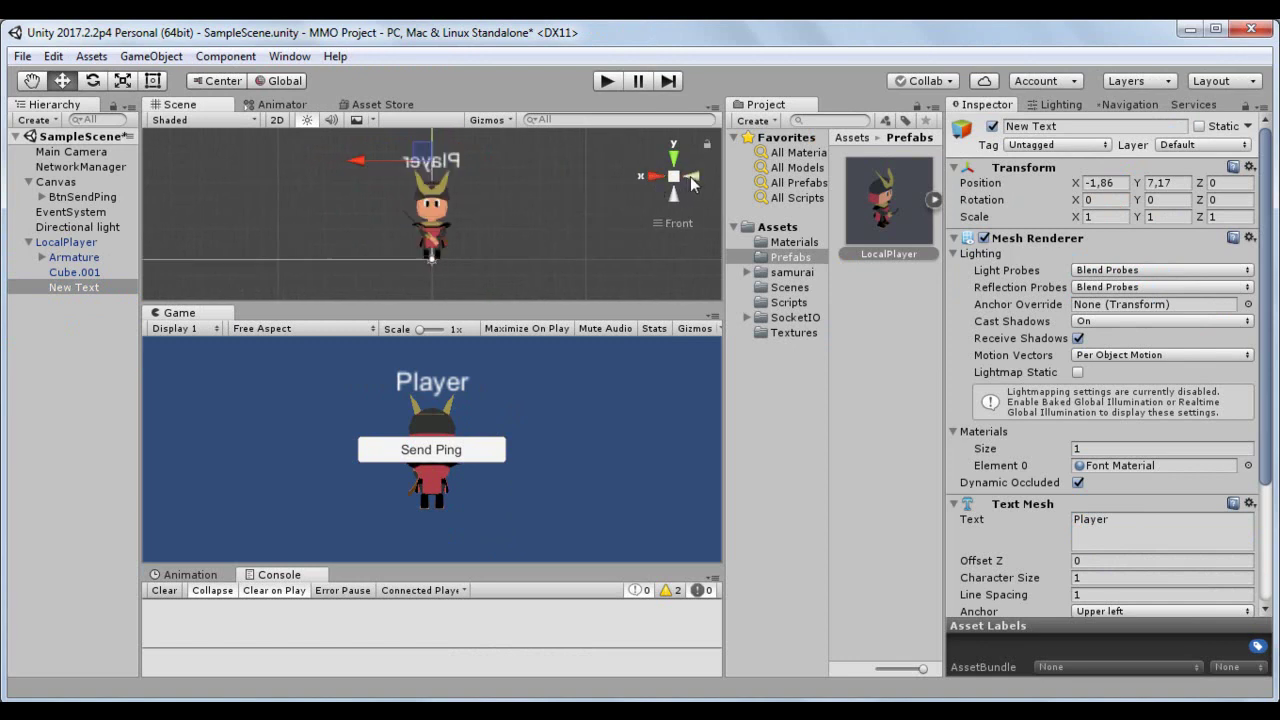
pyautogui.click(692, 180)
pyautogui.click(692, 180)
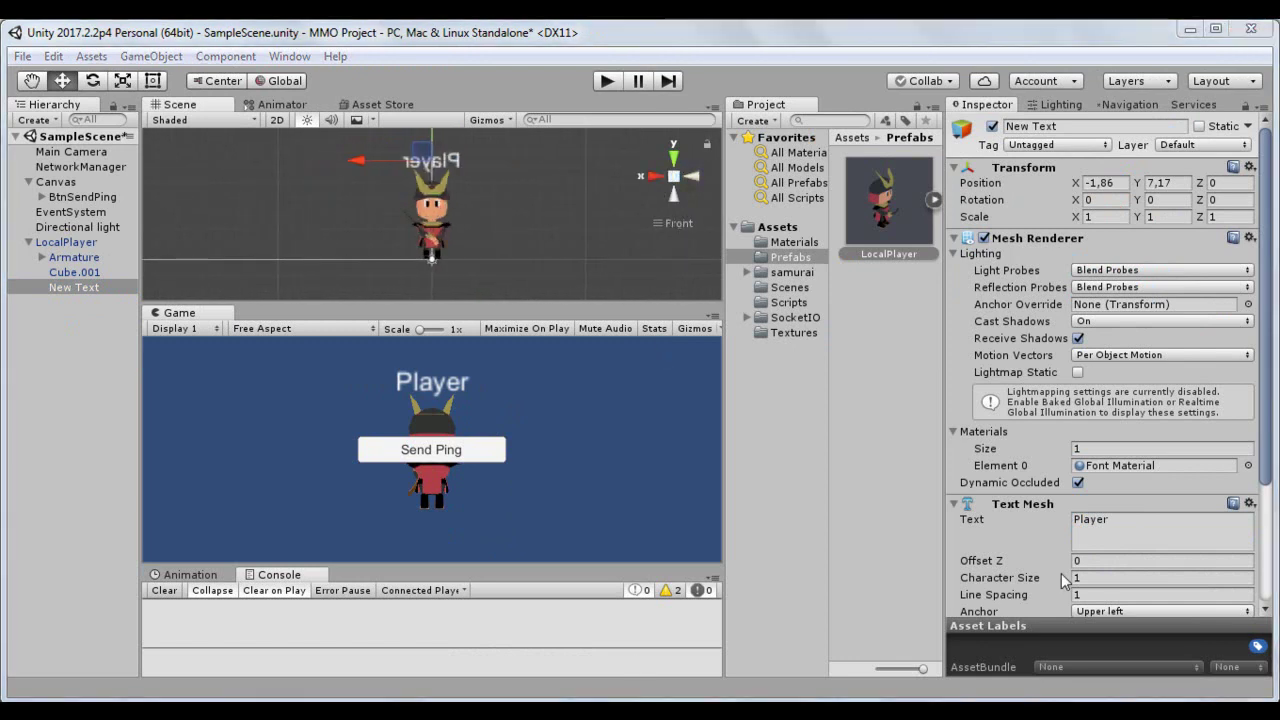
pyautogui.click(29, 242)
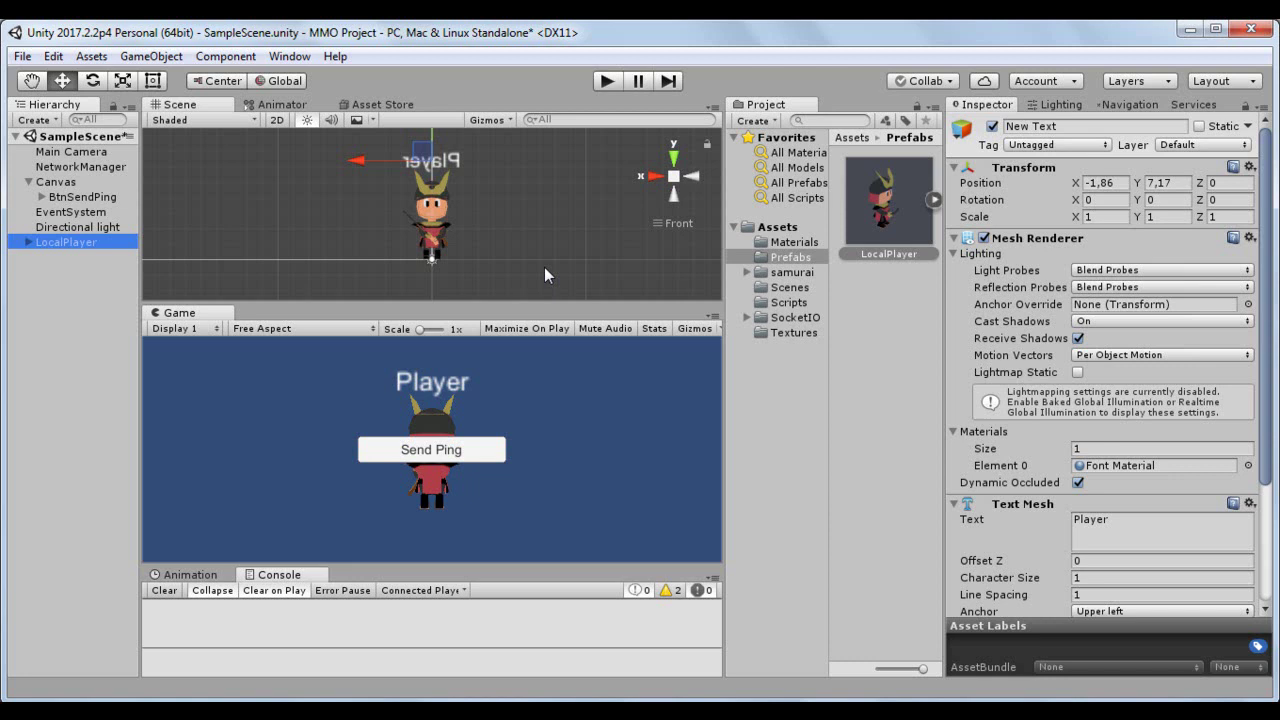
pyautogui.click(891, 224)
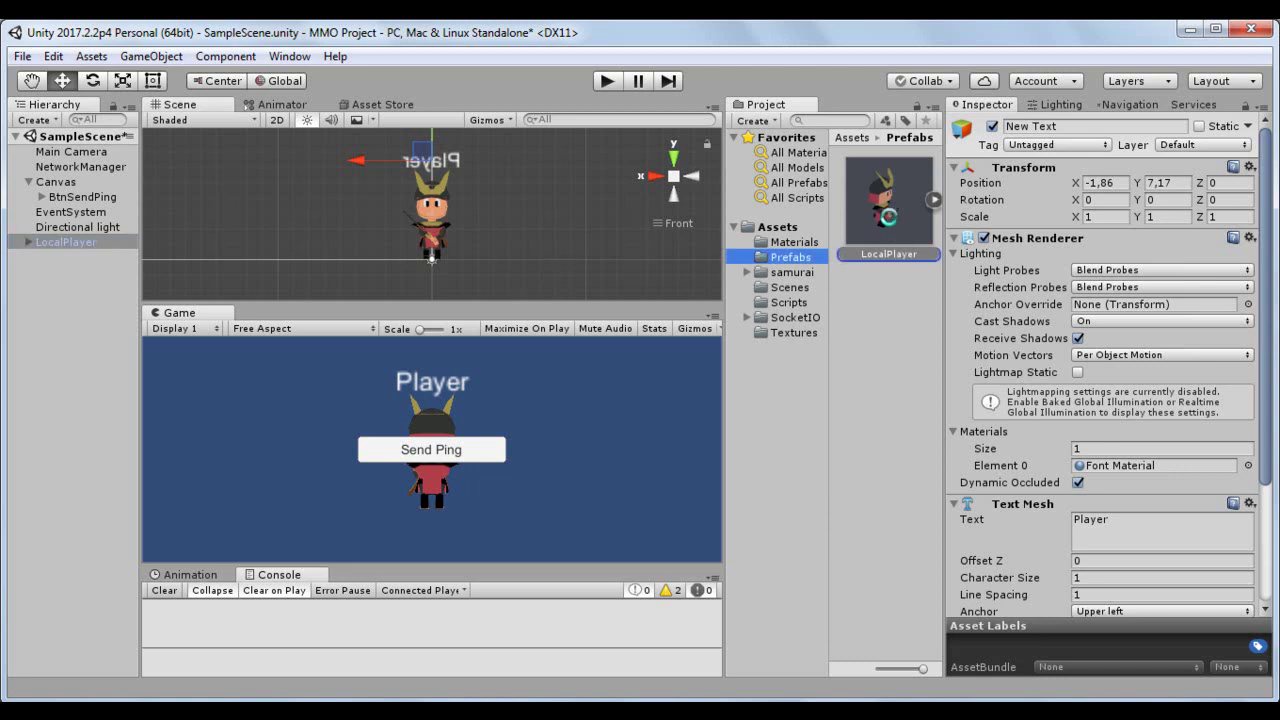
# Check the prefab's New Text part, delete the LocalPlayer instance from the scene, and save the scene.
pyautogui.click(932, 201)
pyautogui.click(887, 548)
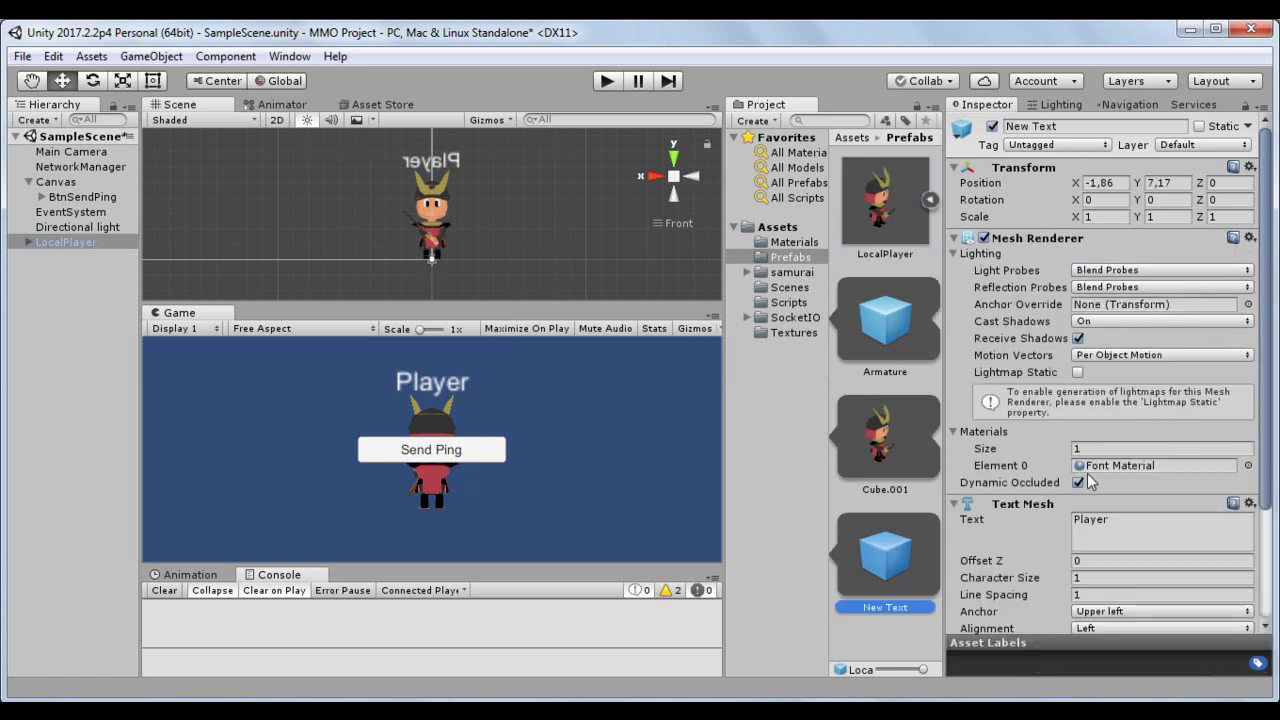
pyautogui.click(54, 242)
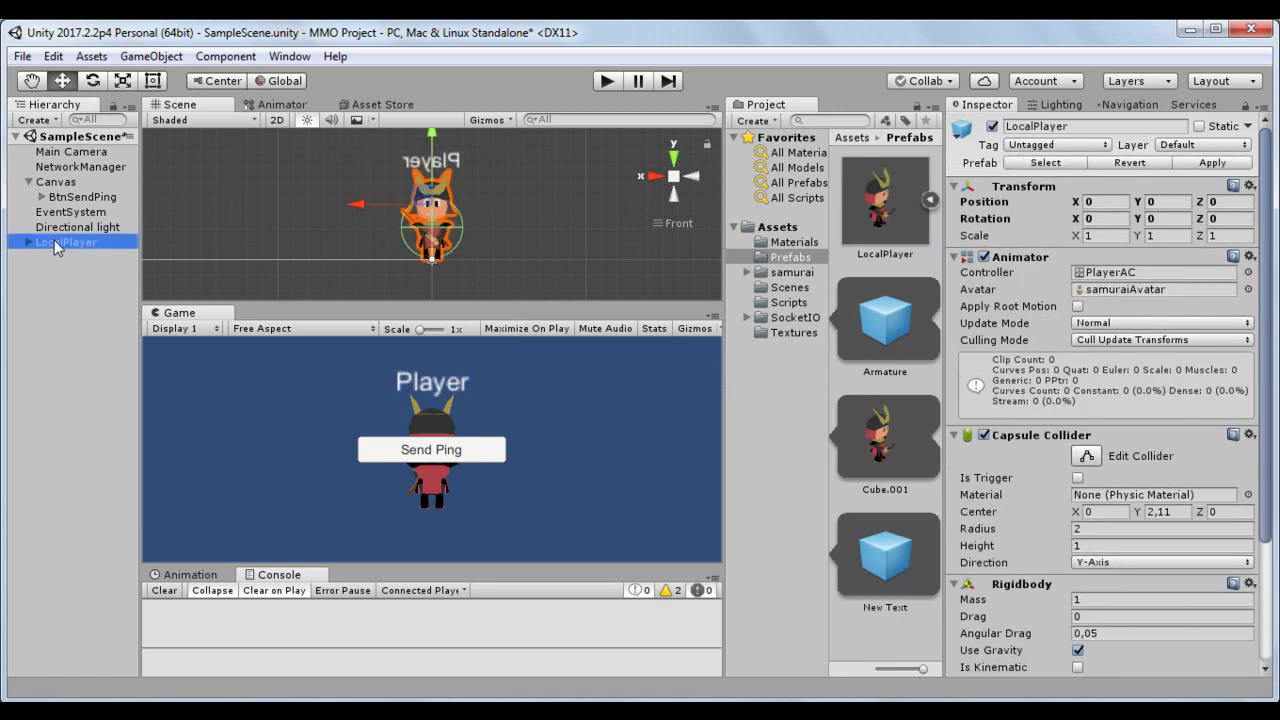
pyautogui.rightClick(54, 240)
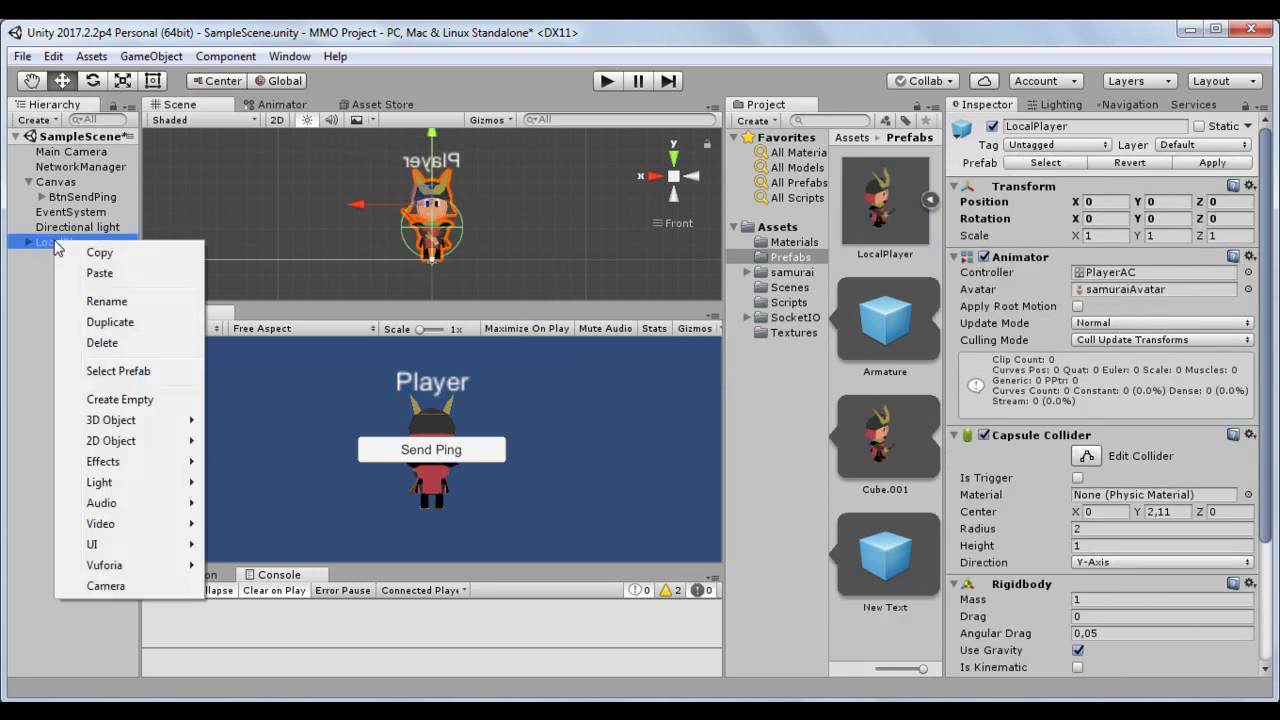
pyautogui.click(104, 343)
pyautogui.click(22, 56)
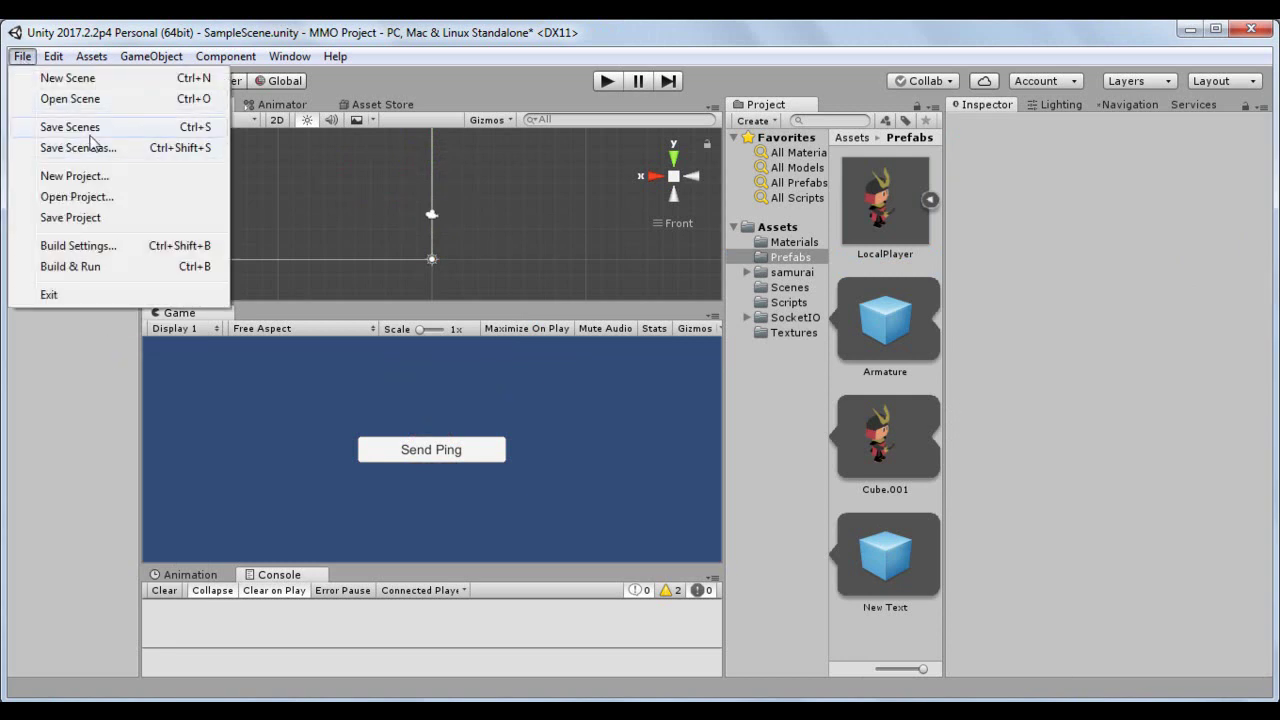
pyautogui.click(90, 130)
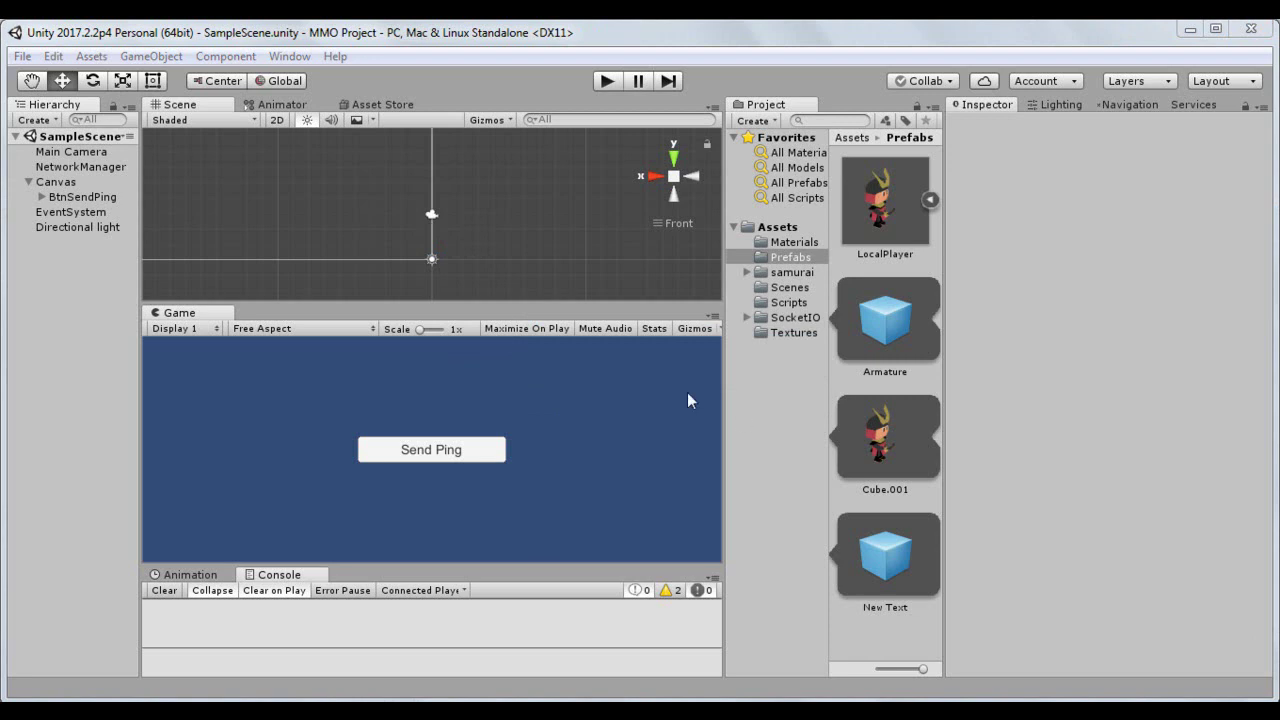
# Anchor BtnSendPing bottom-centre, with pivot and position set by the preset.
pyautogui.click(928, 203)
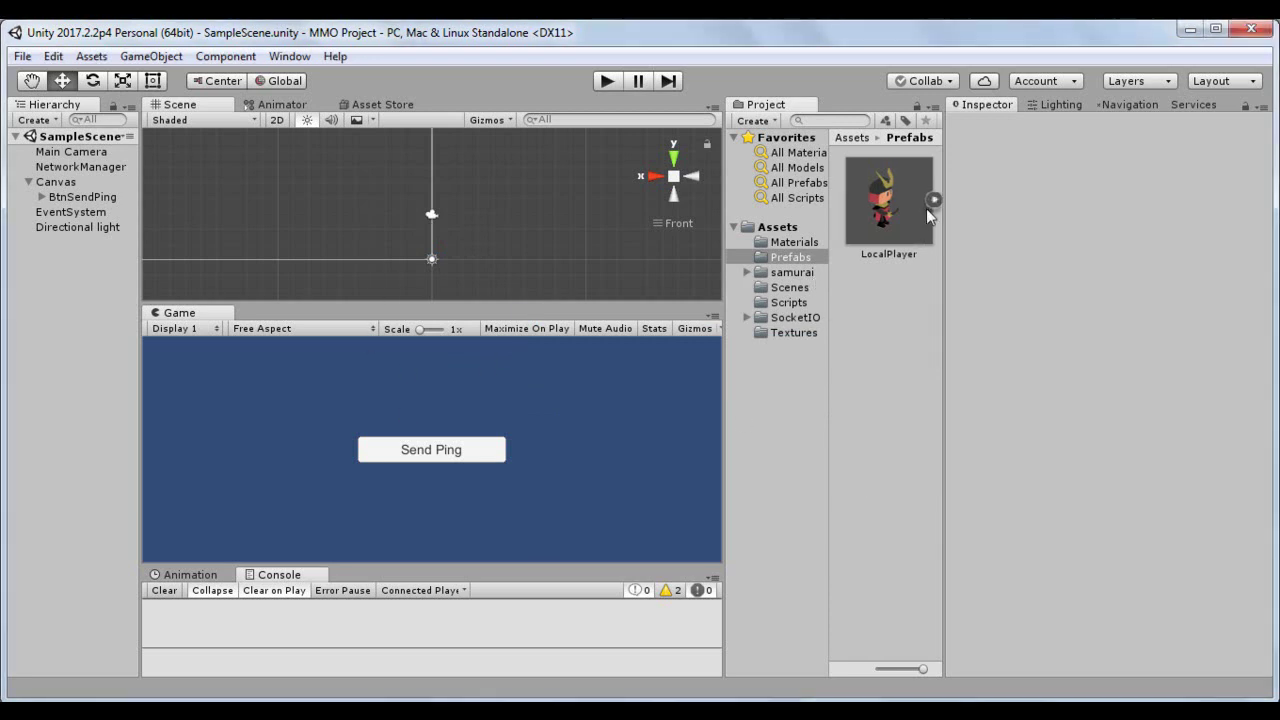
pyautogui.click(87, 186)
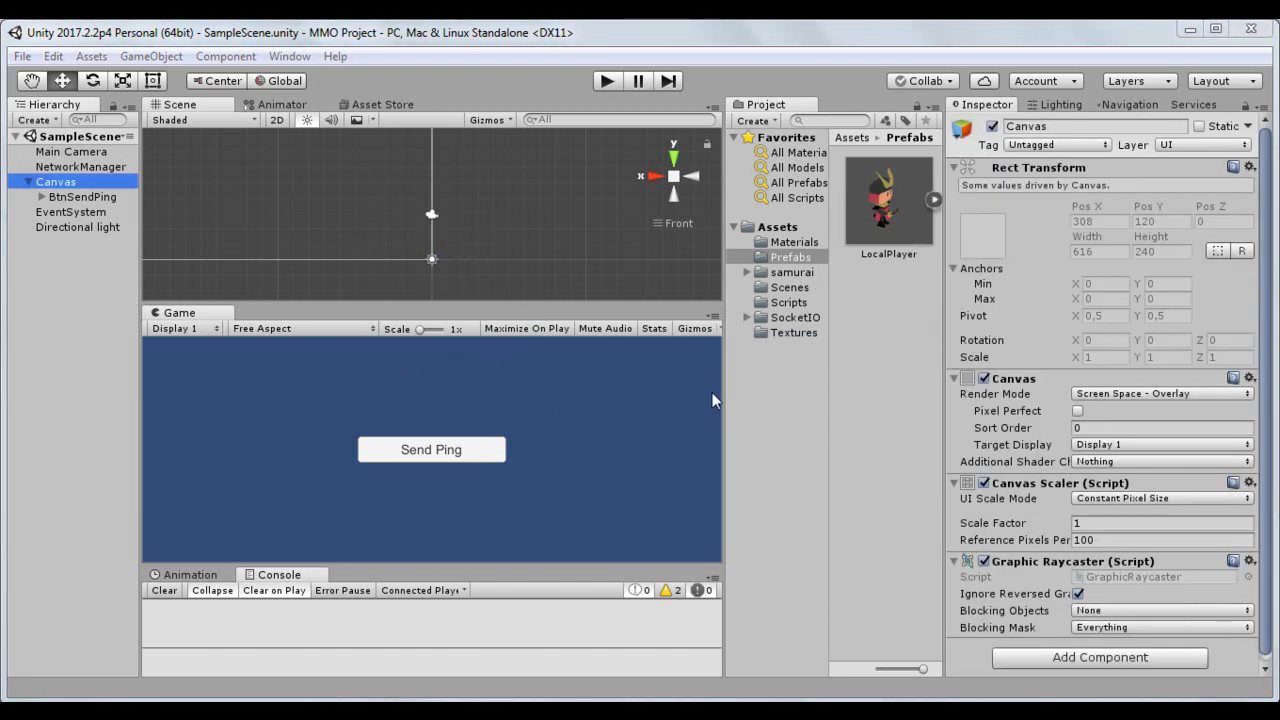
pyautogui.click(28, 182)
pyautogui.click(28, 182)
pyautogui.click(88, 197)
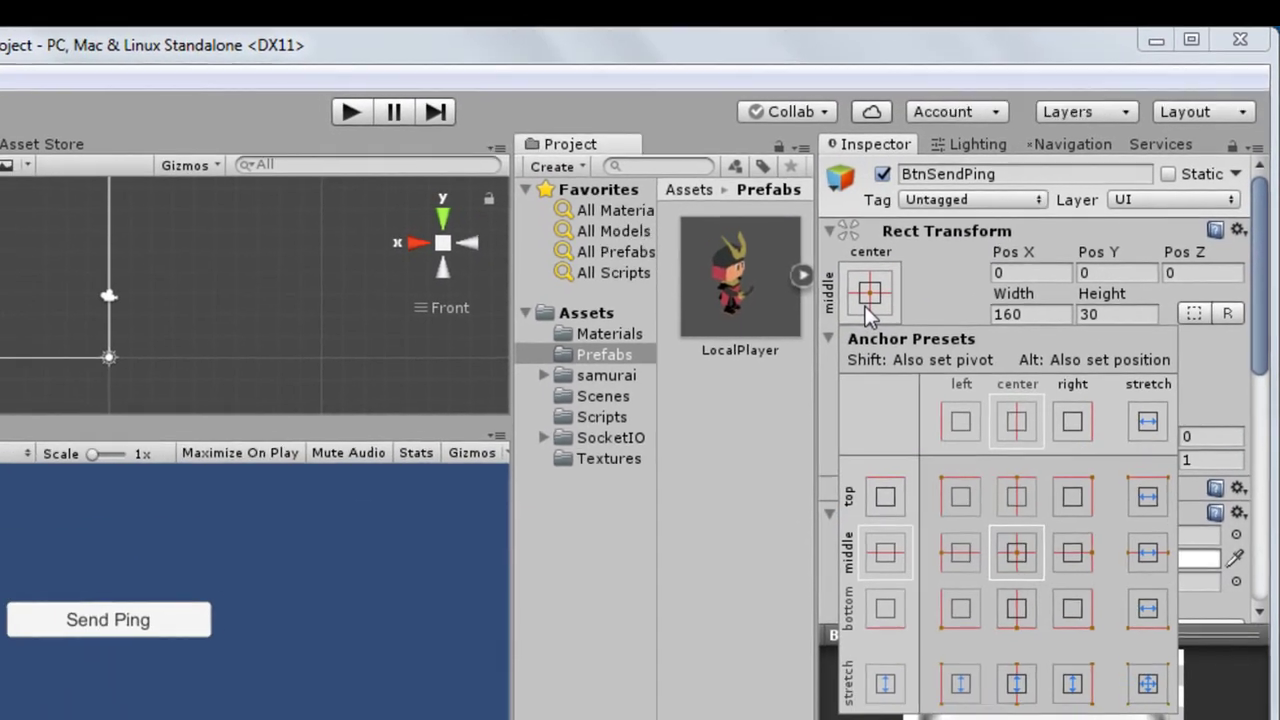
pyautogui.click(795, 355)
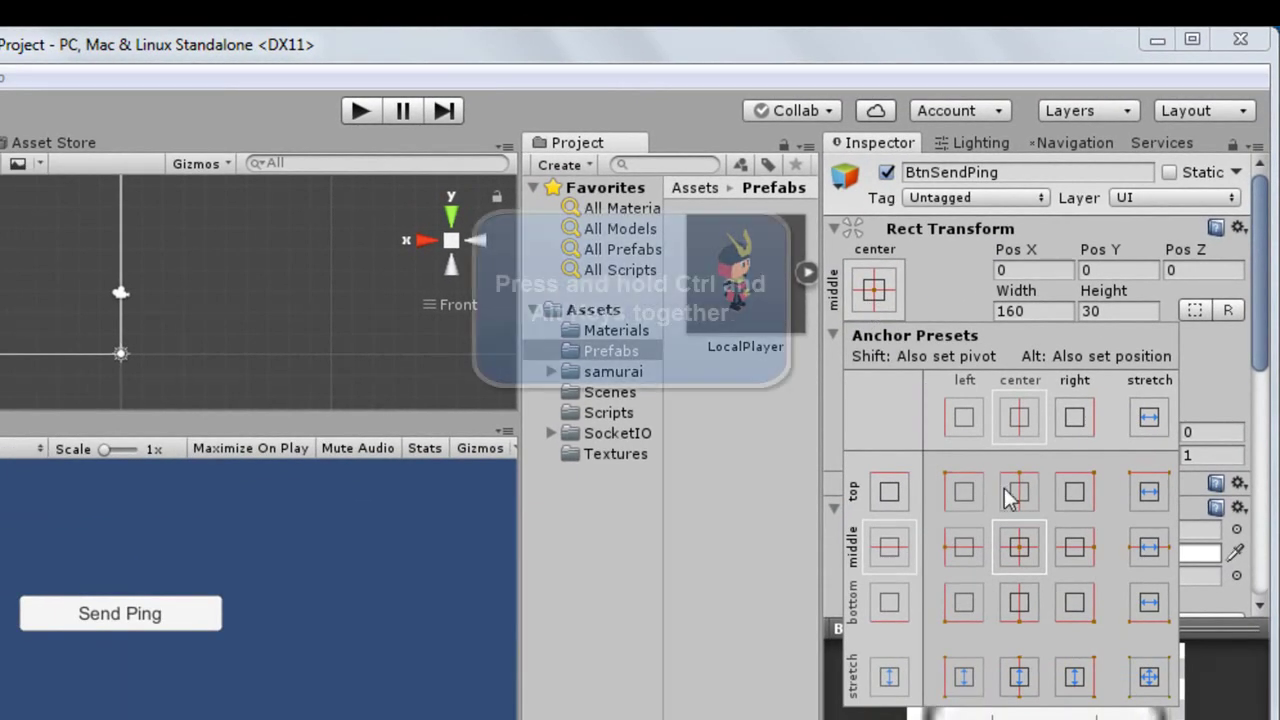
pyautogui.hotkey('shift', 'alt')
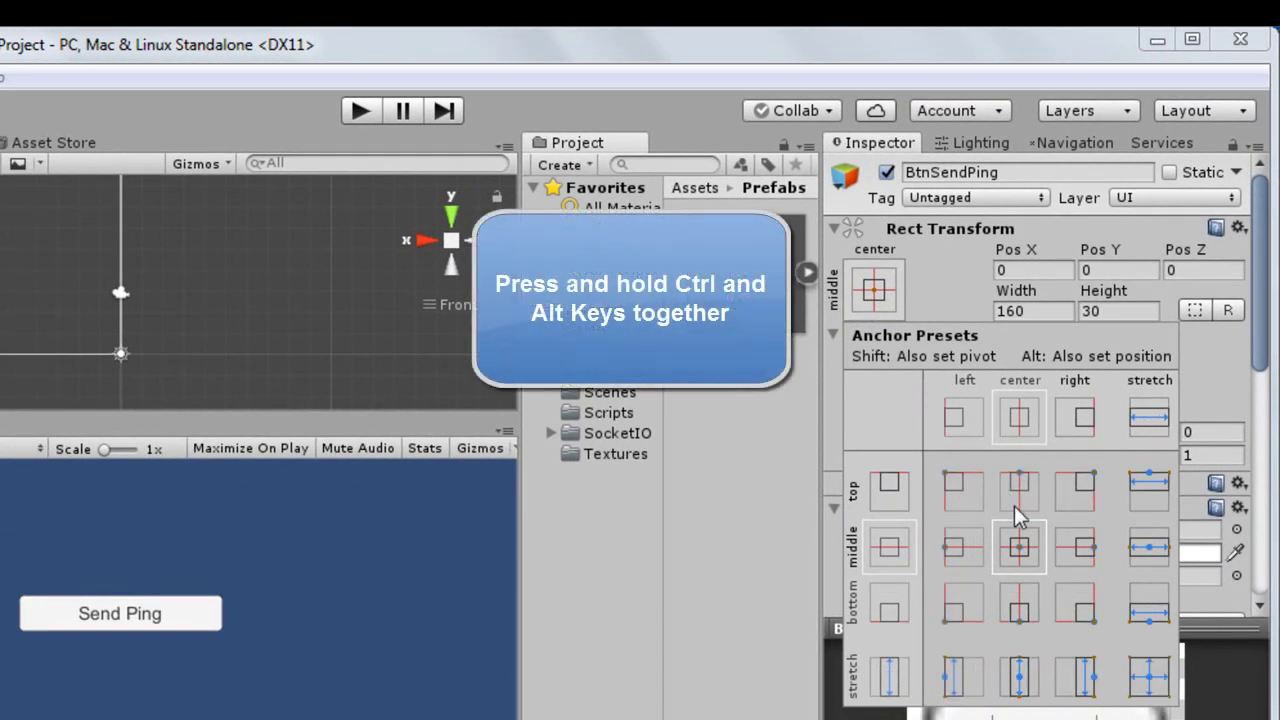
pyautogui.keyDown('alt'); pyautogui.keyDown('shift'); pyautogui.click(1020, 610); pyautogui.keyUp('shift'); pyautogui.keyUp('alt')
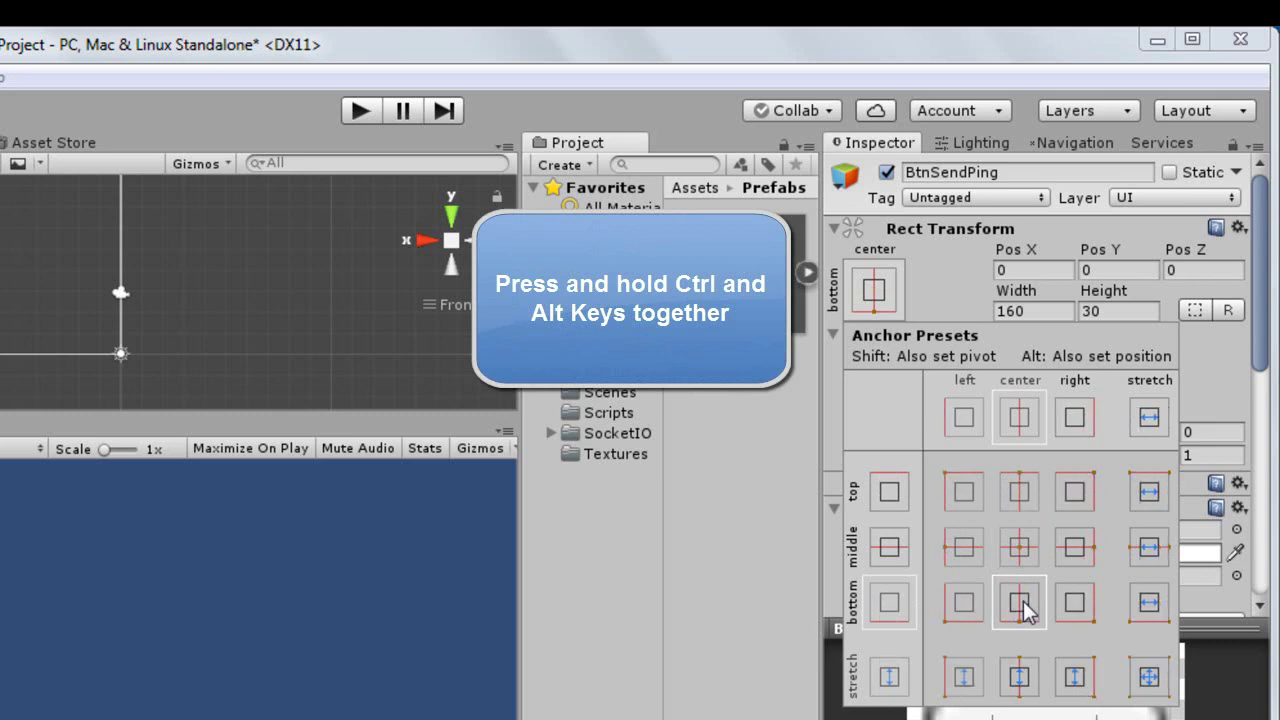
pyautogui.click(1272, 330)
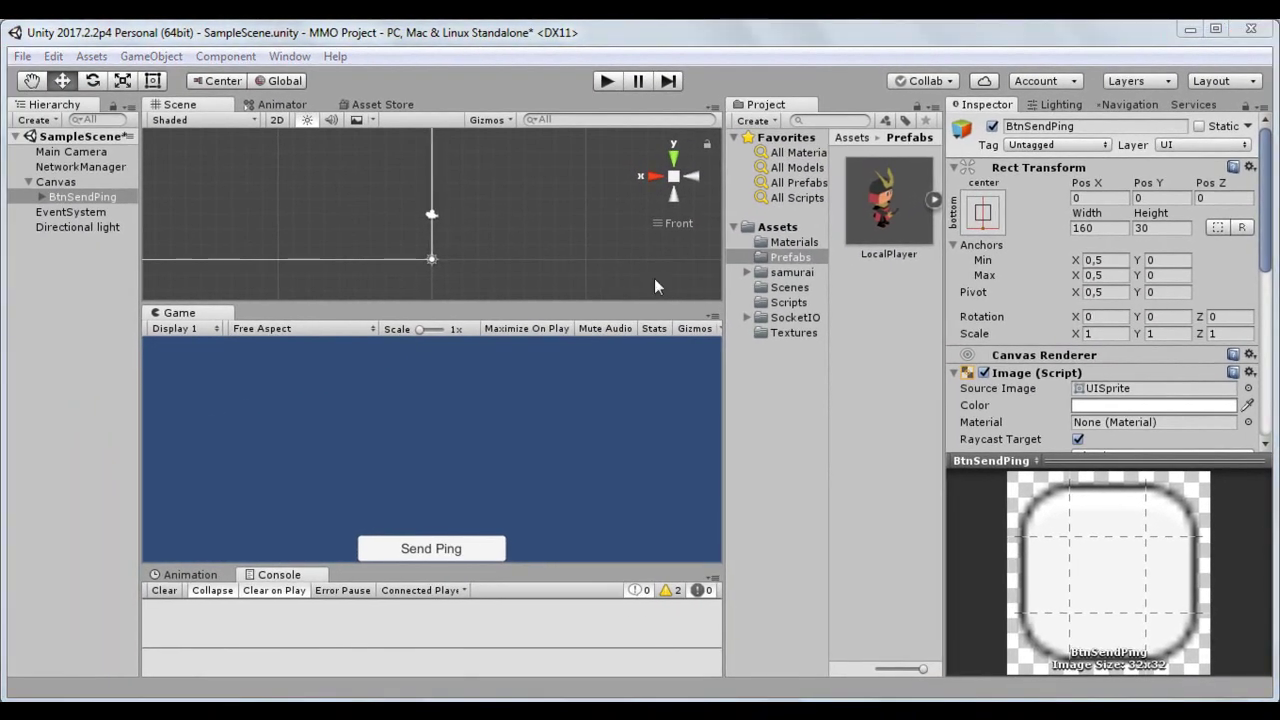
# Add a UI Input Field under Canvas and rename it InputLogin.
pyautogui.click(57, 181)
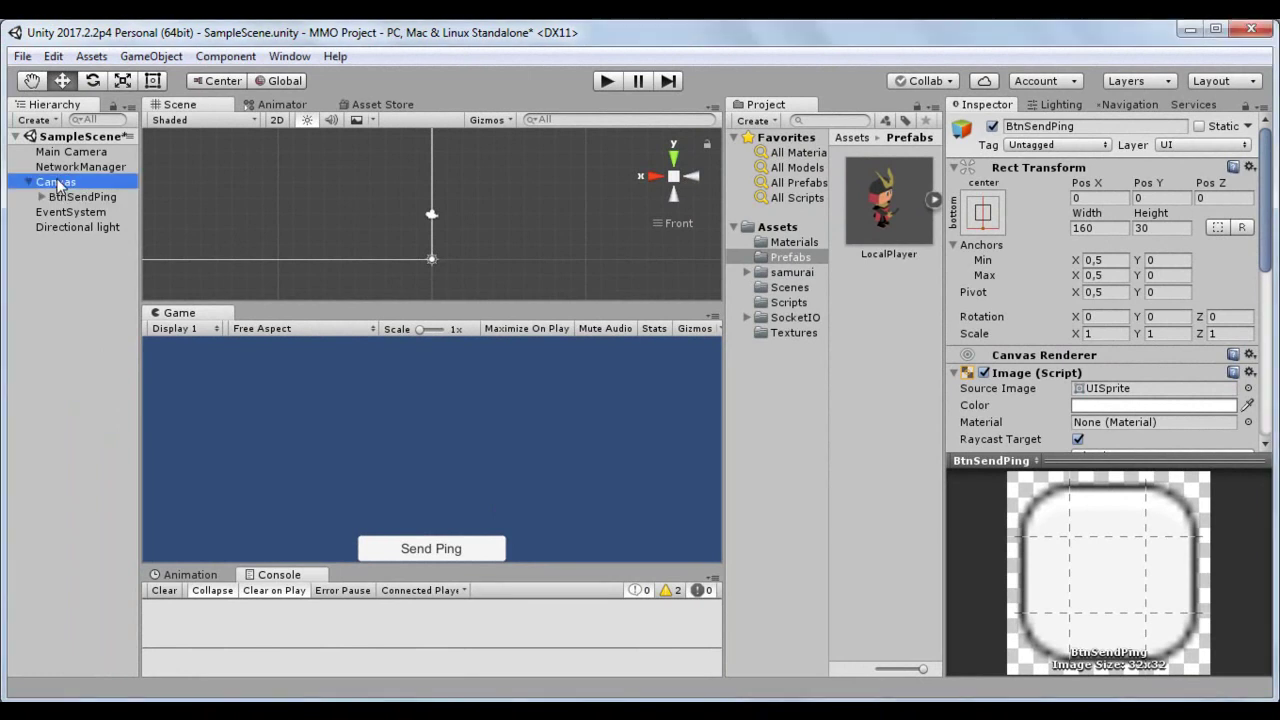
pyautogui.rightClick(65, 207)
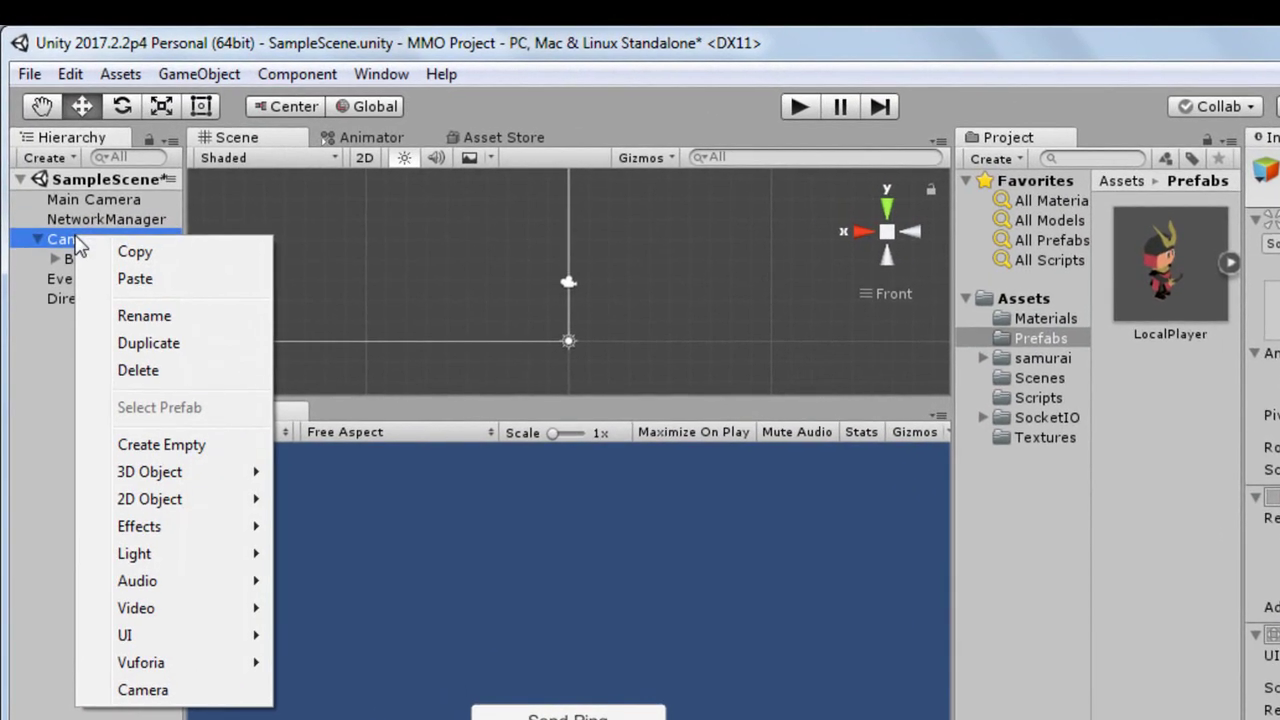
pyautogui.moveTo(150, 635)
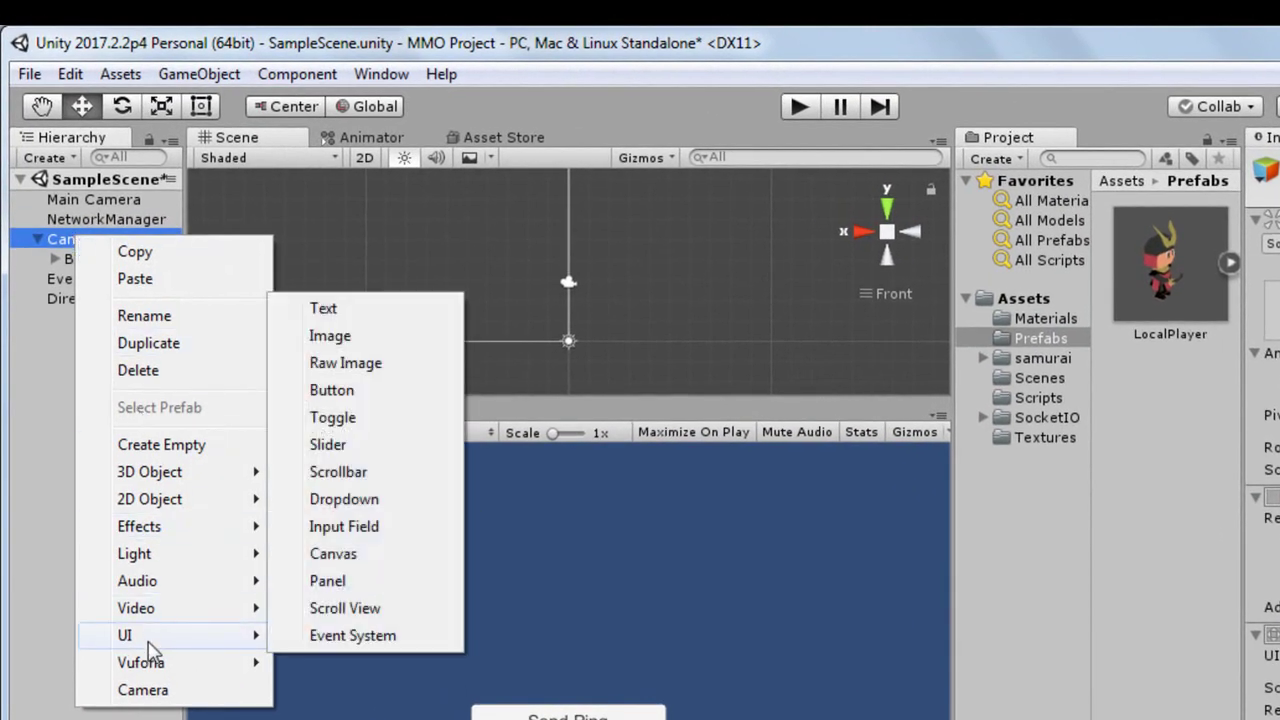
pyautogui.click(389, 532)
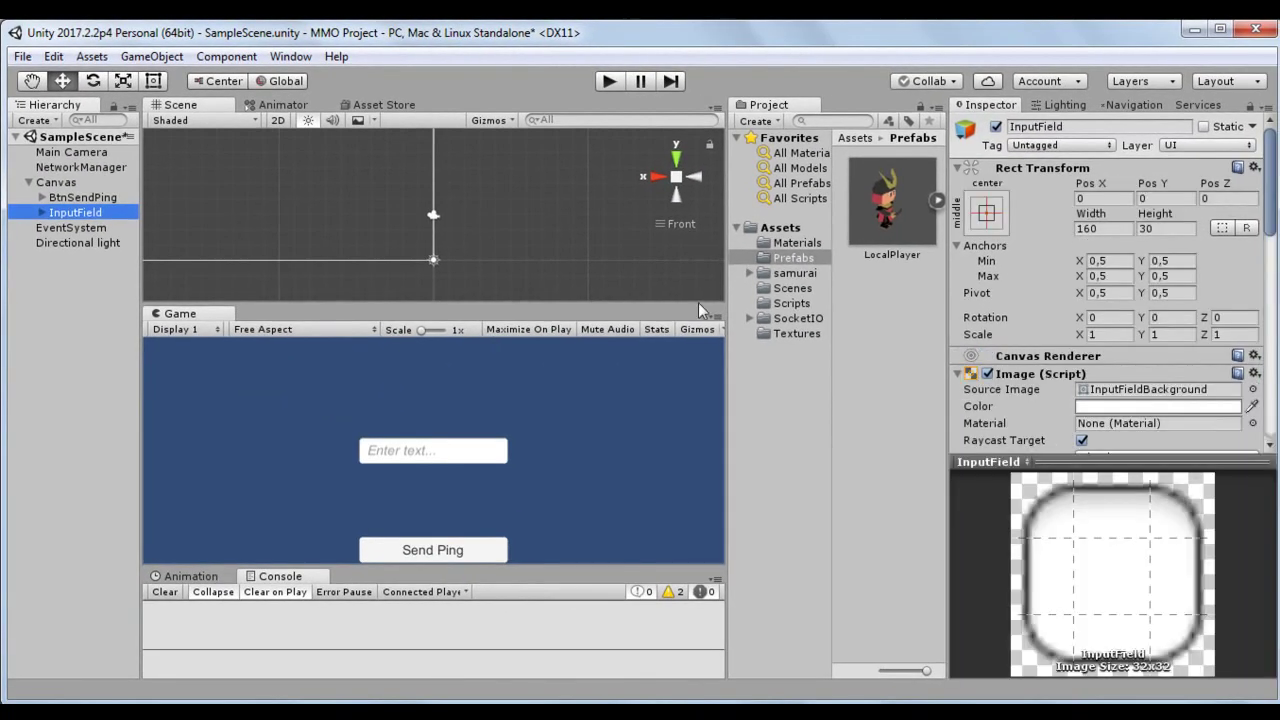
pyautogui.click(1060, 127)
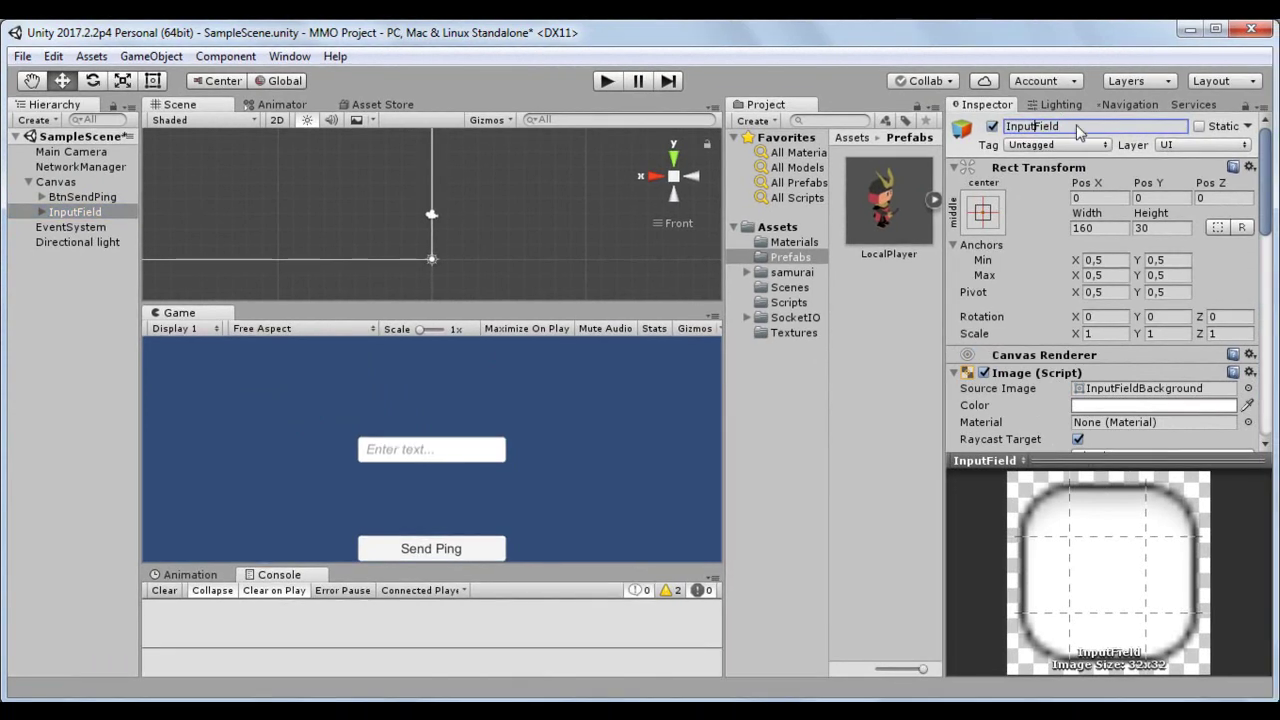
pyautogui.press('BackSpace')
pyautogui.write('Login')
pyautogui.press('Return')
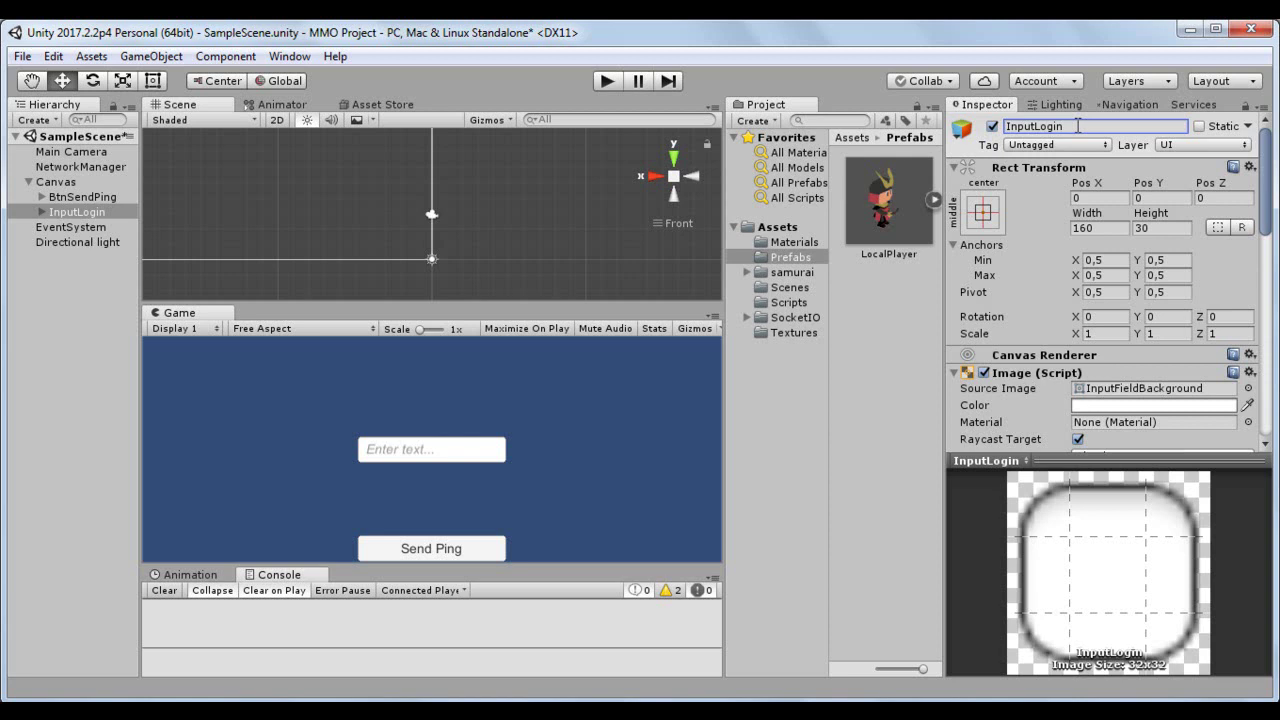
pyautogui.click(55, 182)
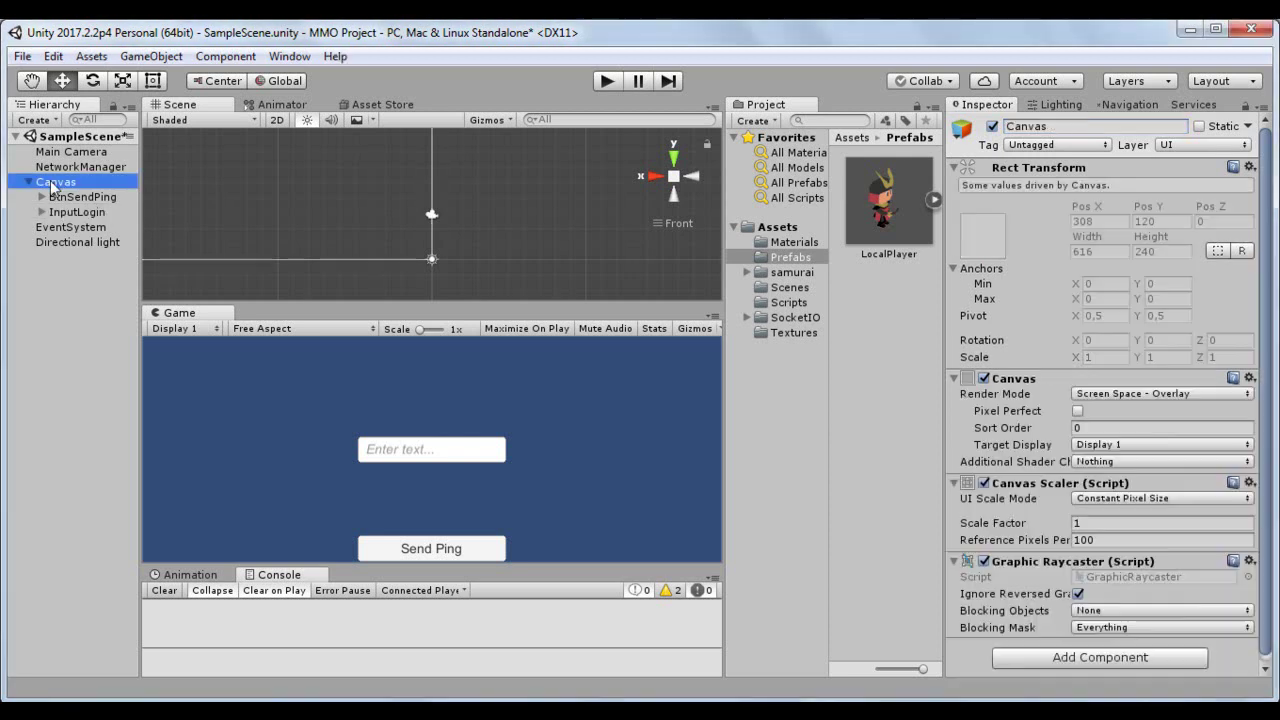
pyautogui.rightClick(55, 184)
# Add a UI Button under Canvas, move it below the input field, and name it Join.
pyautogui.moveTo(127, 490)
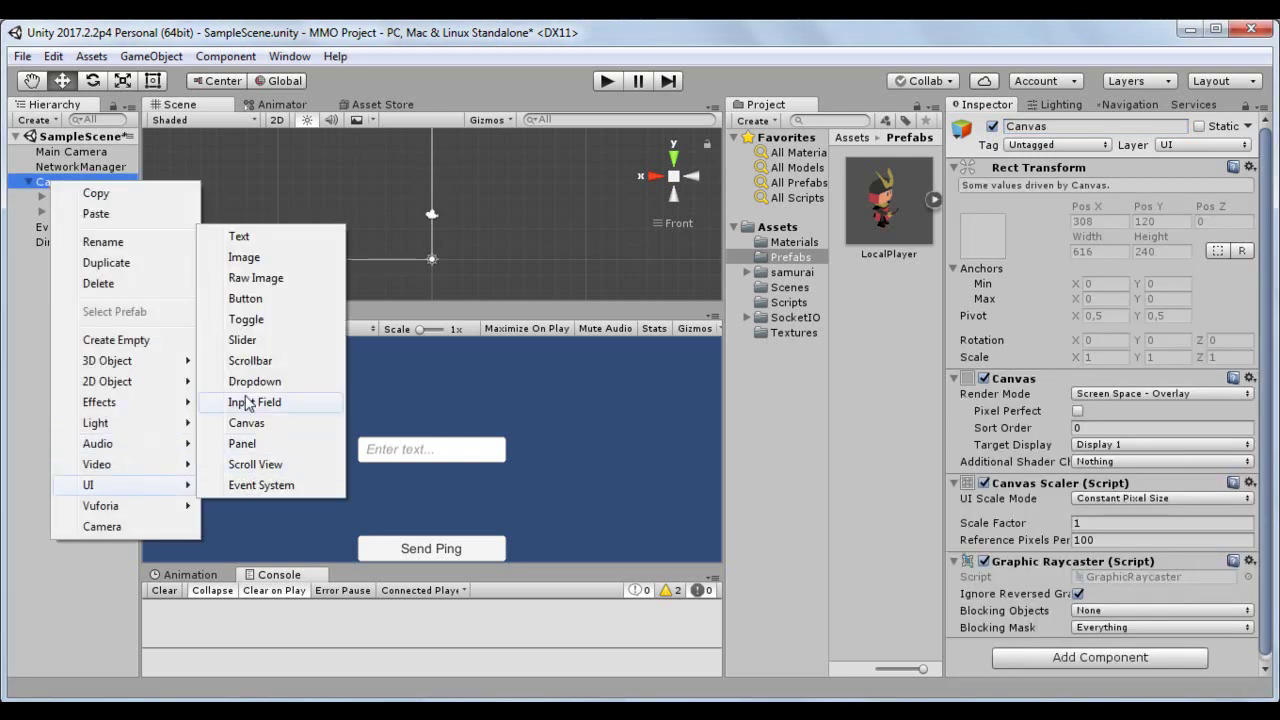
pyautogui.click(262, 298)
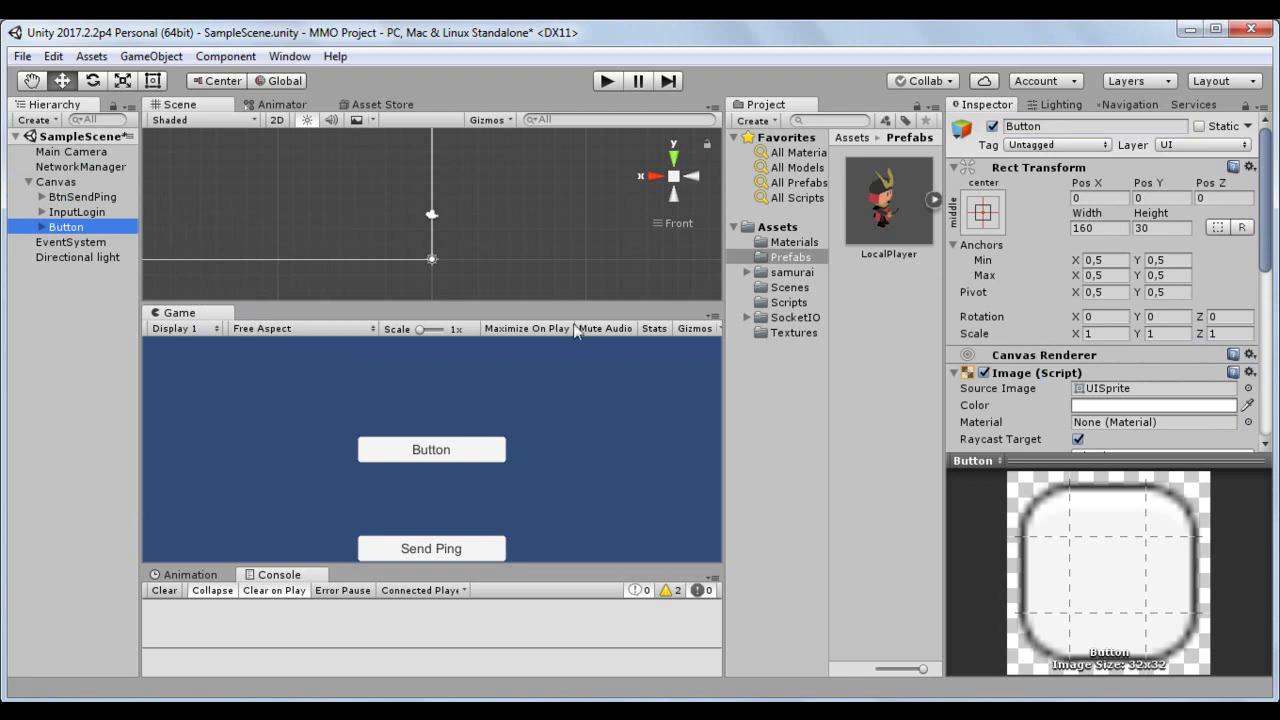
pyautogui.press('f')
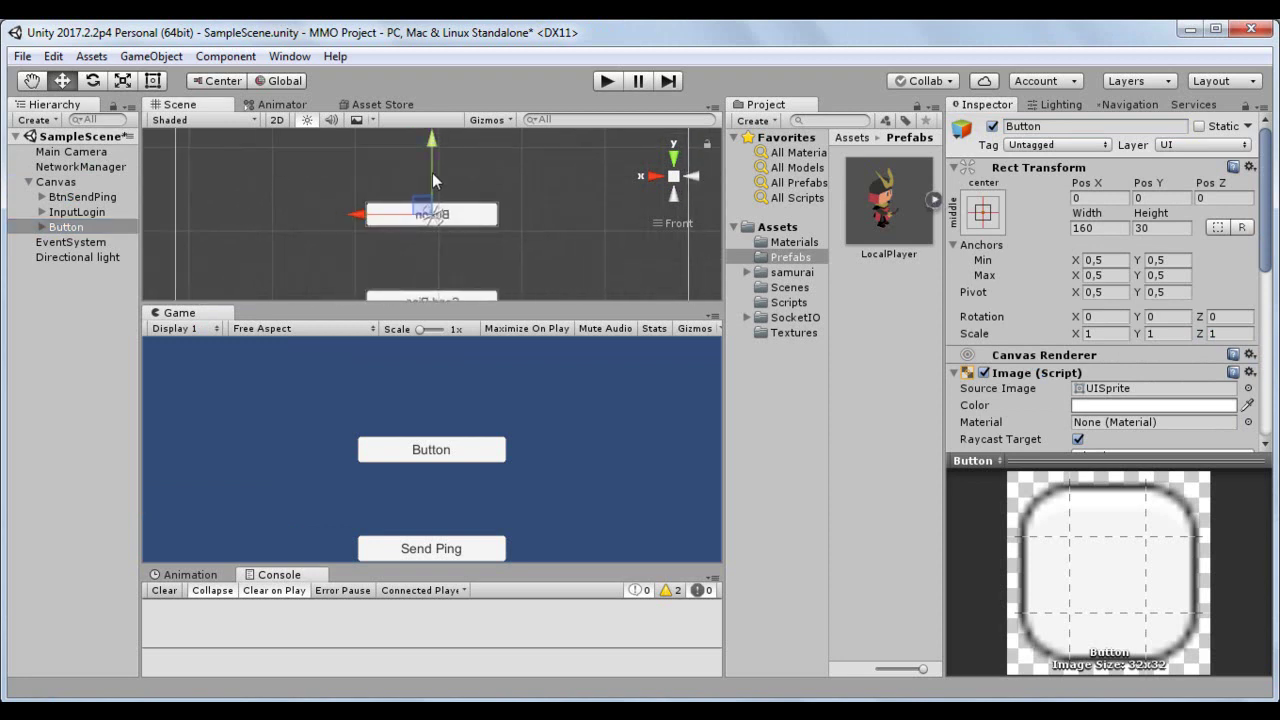
pyautogui.moveTo(432, 146); pyautogui.dragTo(431, 183)
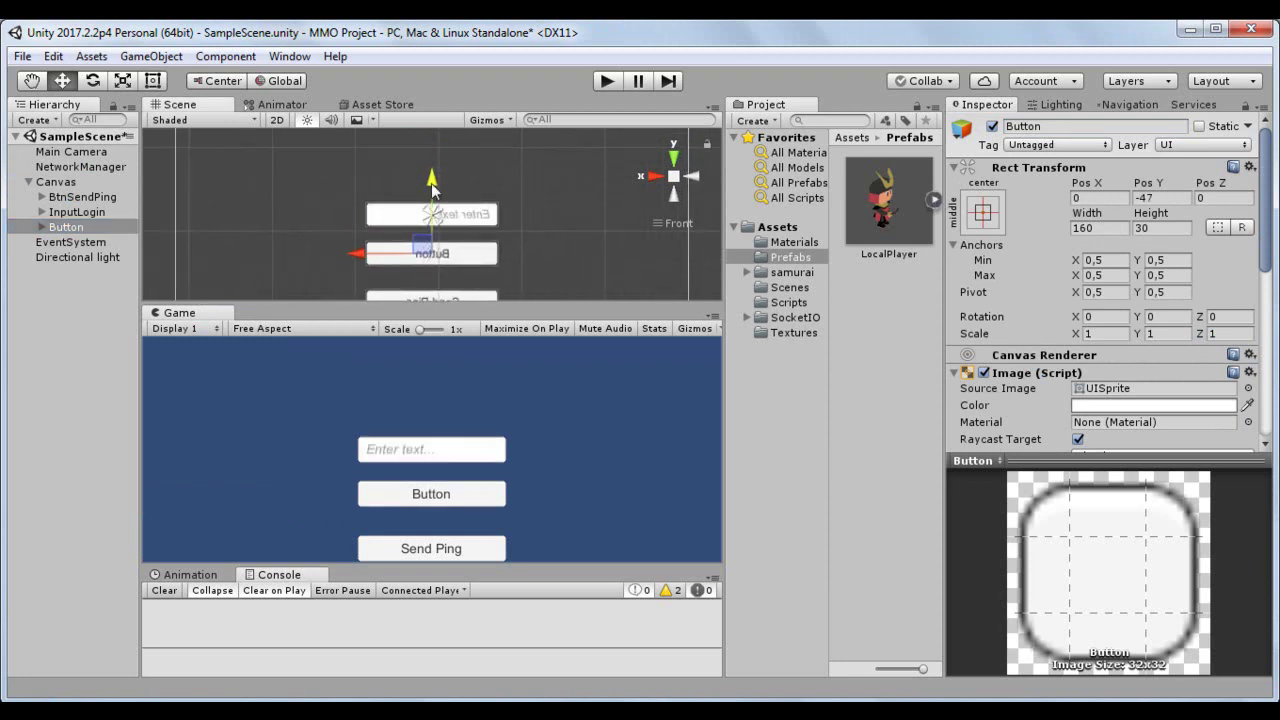
pyautogui.click(1063, 122)
pyautogui.write('Join')
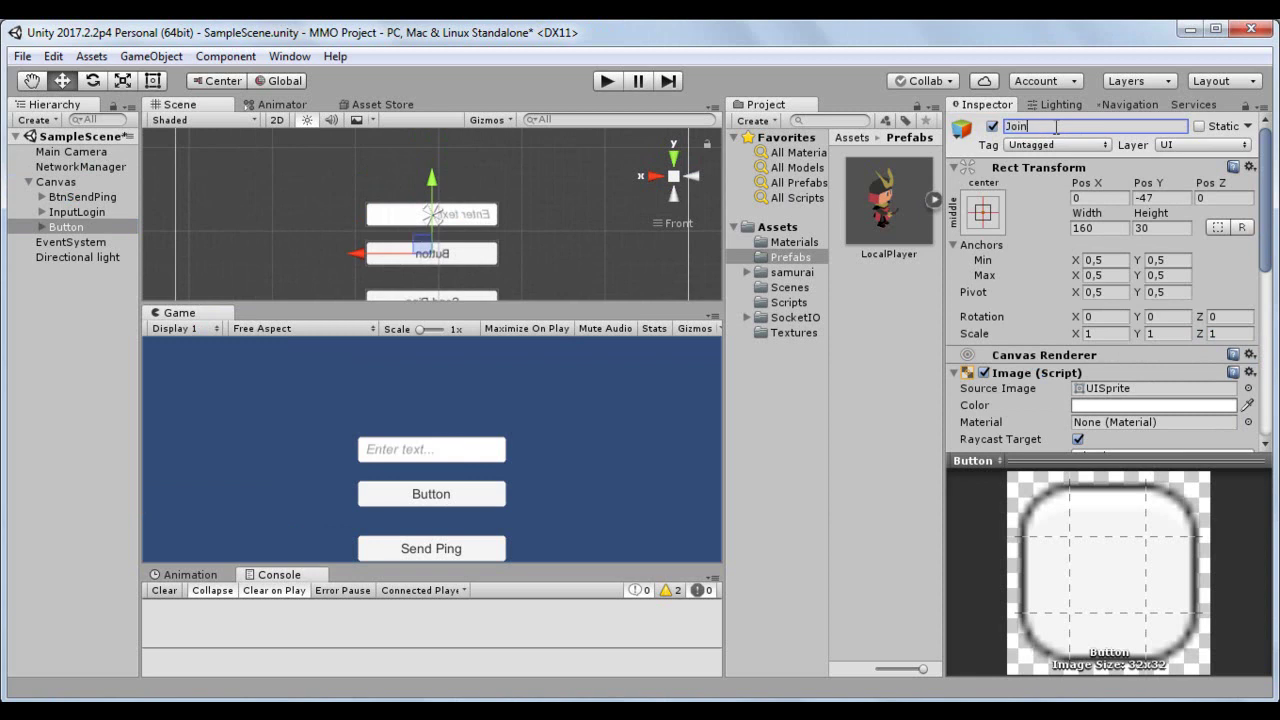
pyautogui.press('Return')
pyautogui.press('t')
# Change the Join button's child Text label from 'Button' to 'Join'.
pyautogui.click(273, 122)
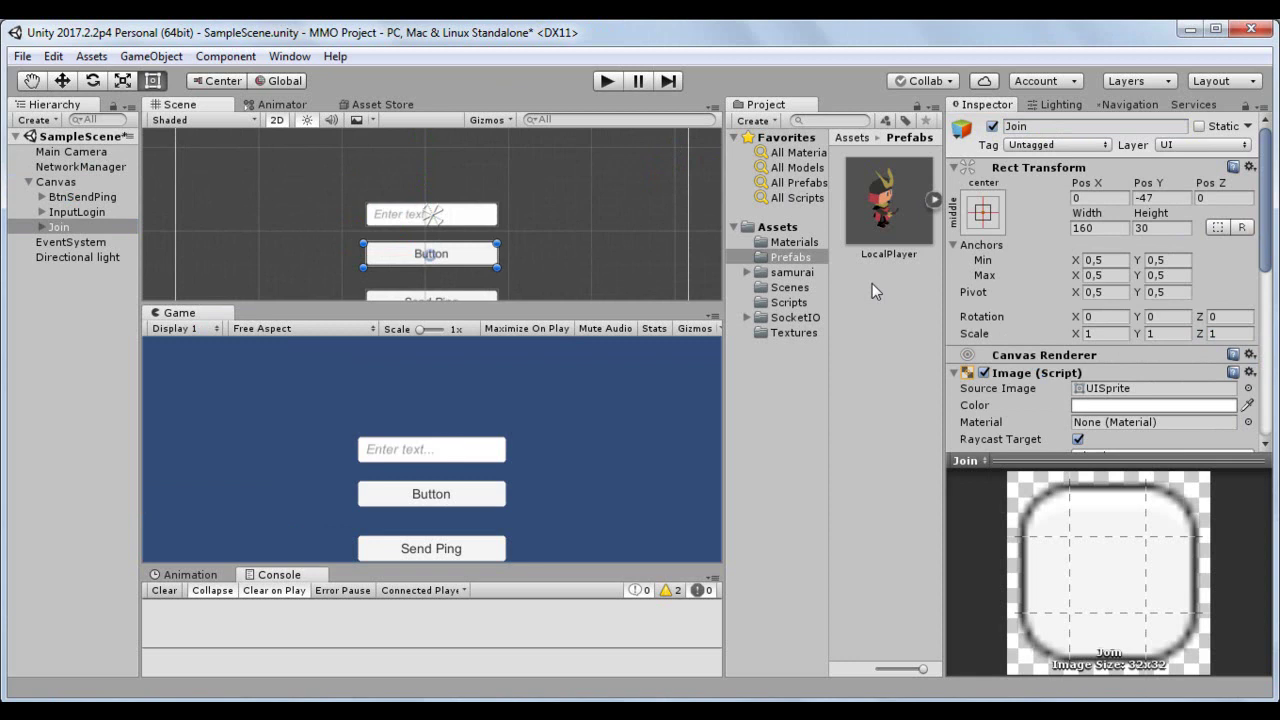
pyautogui.click(41, 227)
pyautogui.click(62, 242)
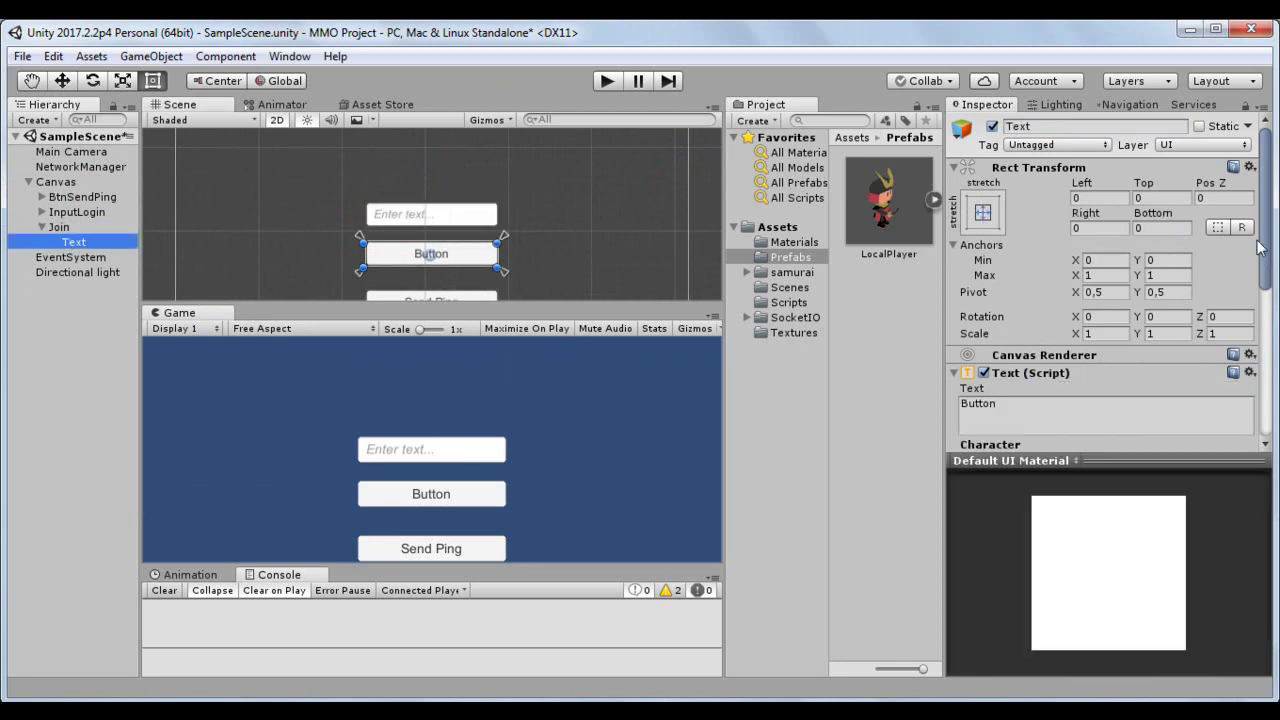
pyautogui.moveTo(1261, 248); pyautogui.dragTo(1262, 310)
pyautogui.click(1102, 291)
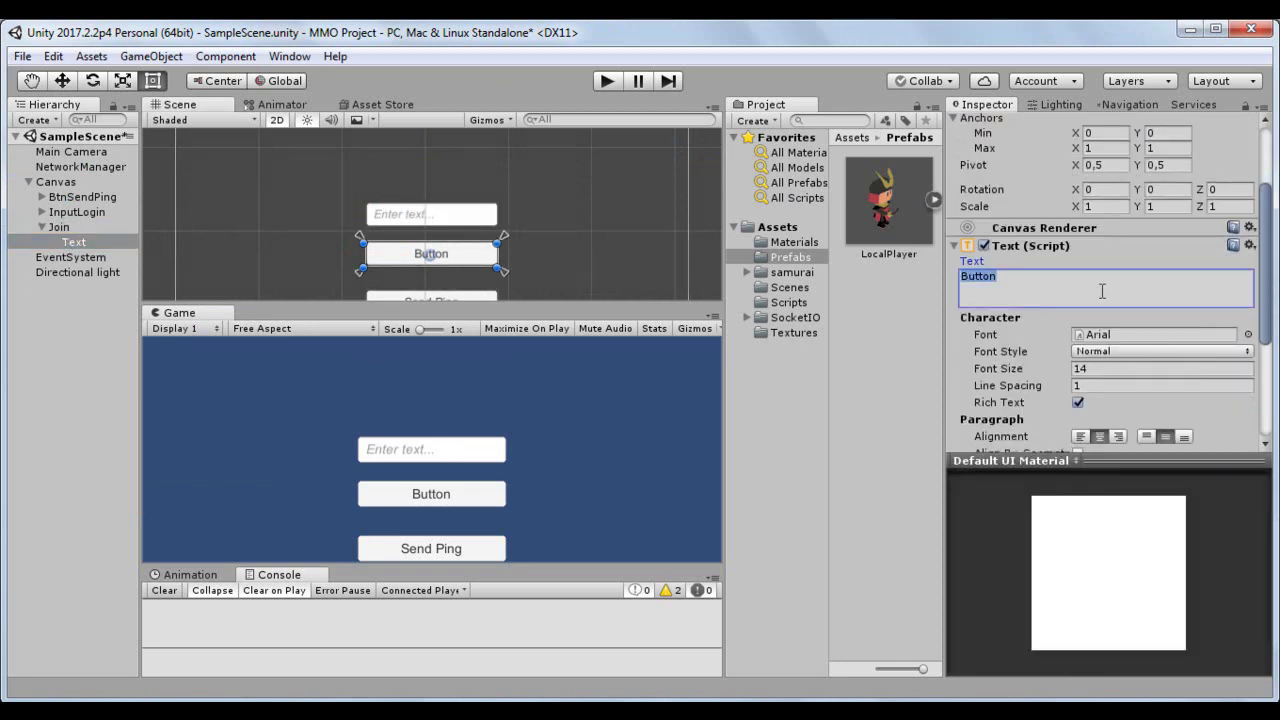
pyautogui.write('Join')
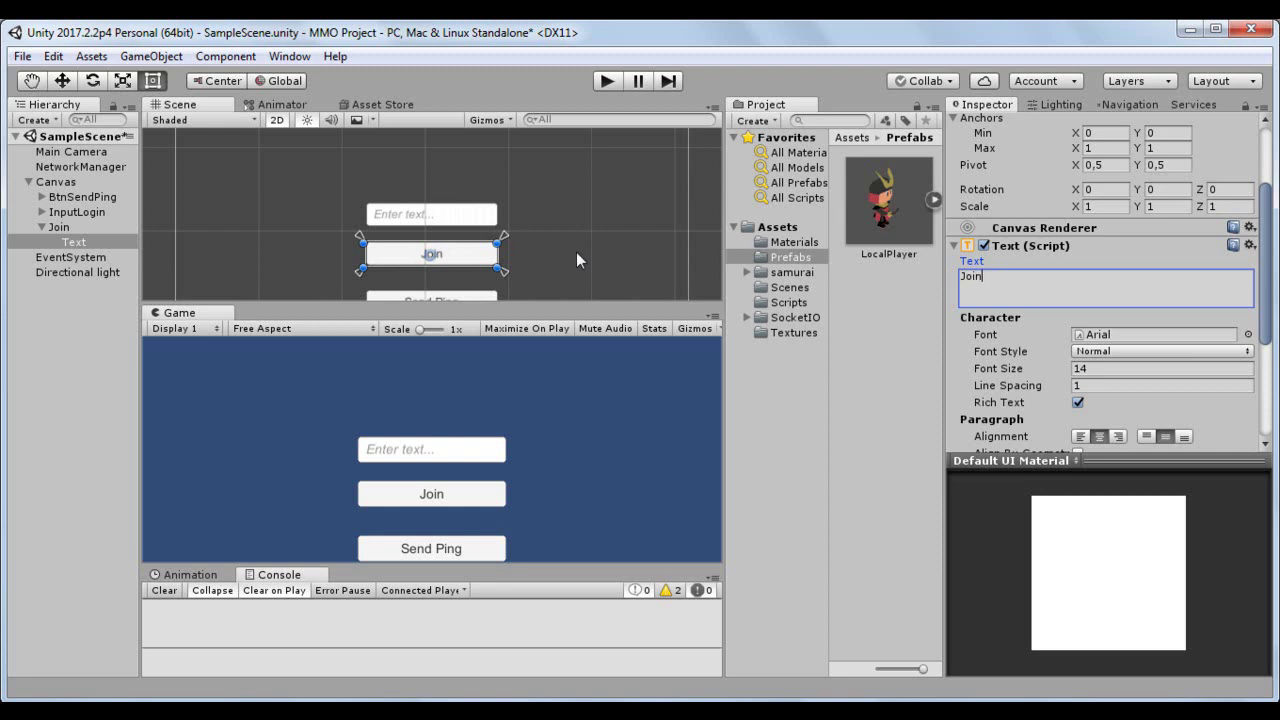
pyautogui.click(86, 227)
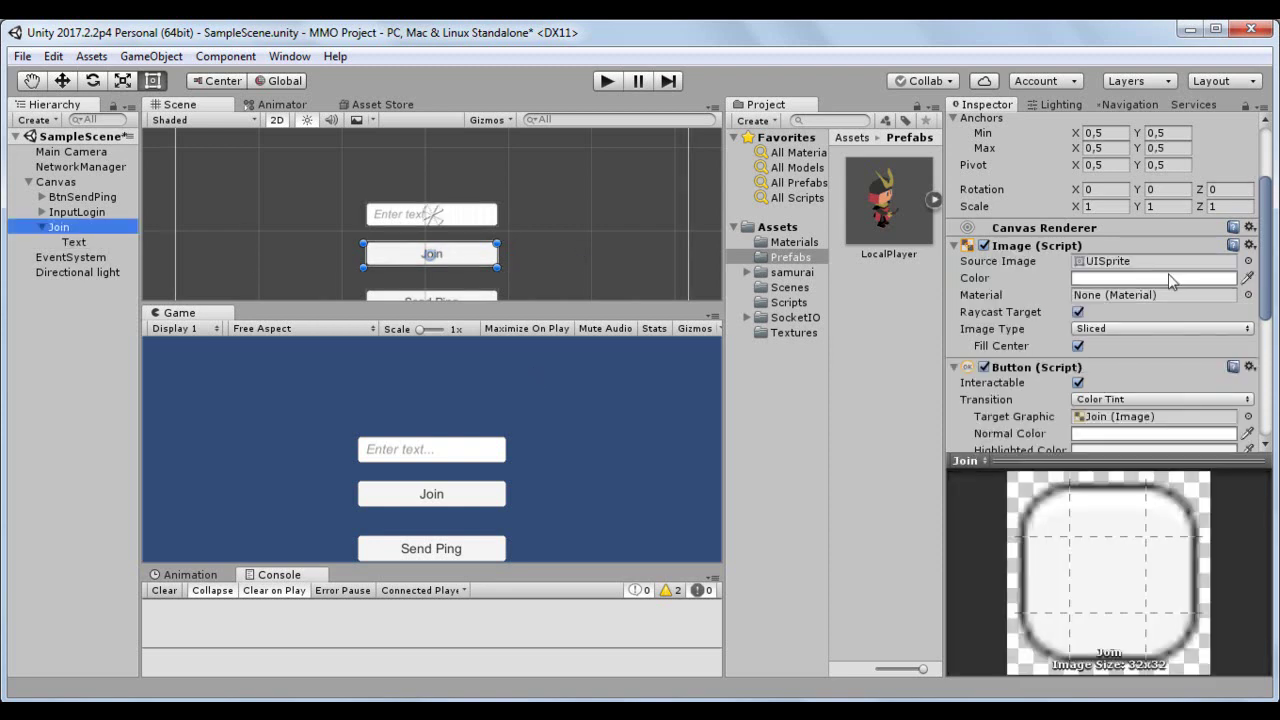
# Set the Join button's background colour to light blue 5159F4.
pyautogui.click(1172, 279)
pyautogui.click(936, 331)
pyautogui.click(874, 296)
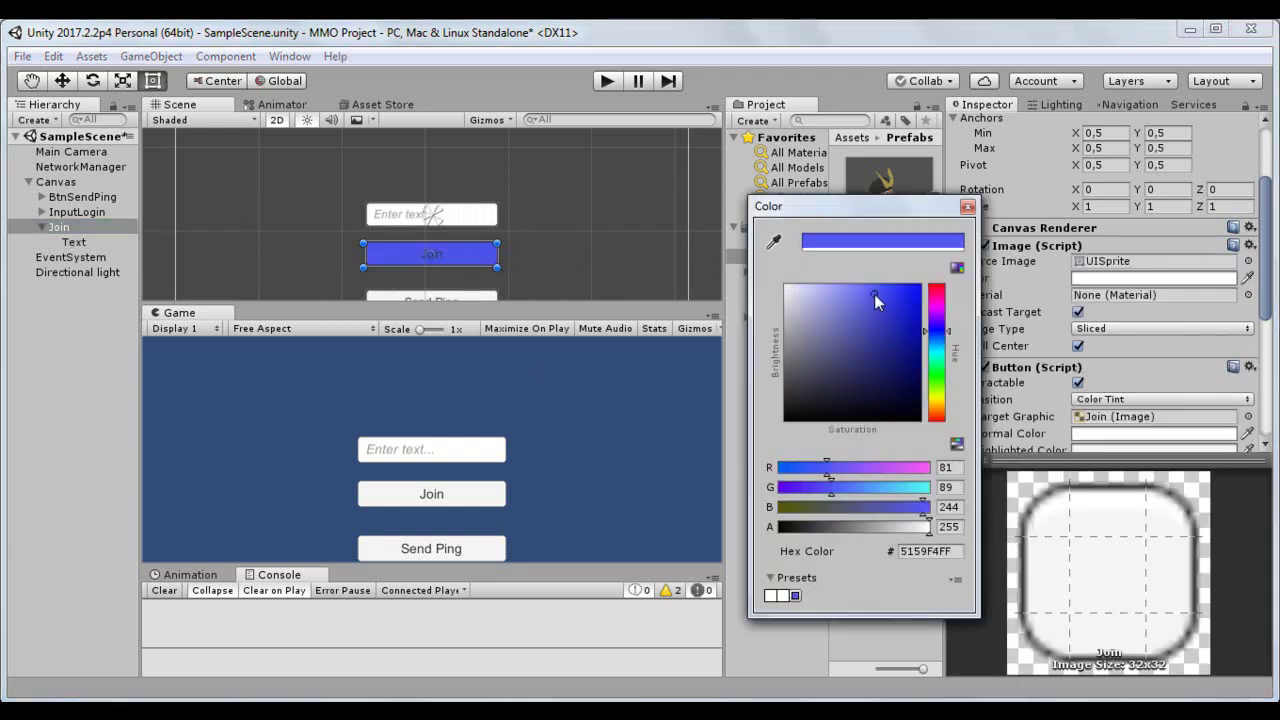
pyautogui.click(370, 264)
# Make the Join label white, bold, font size 20.
pyautogui.click(74, 242)
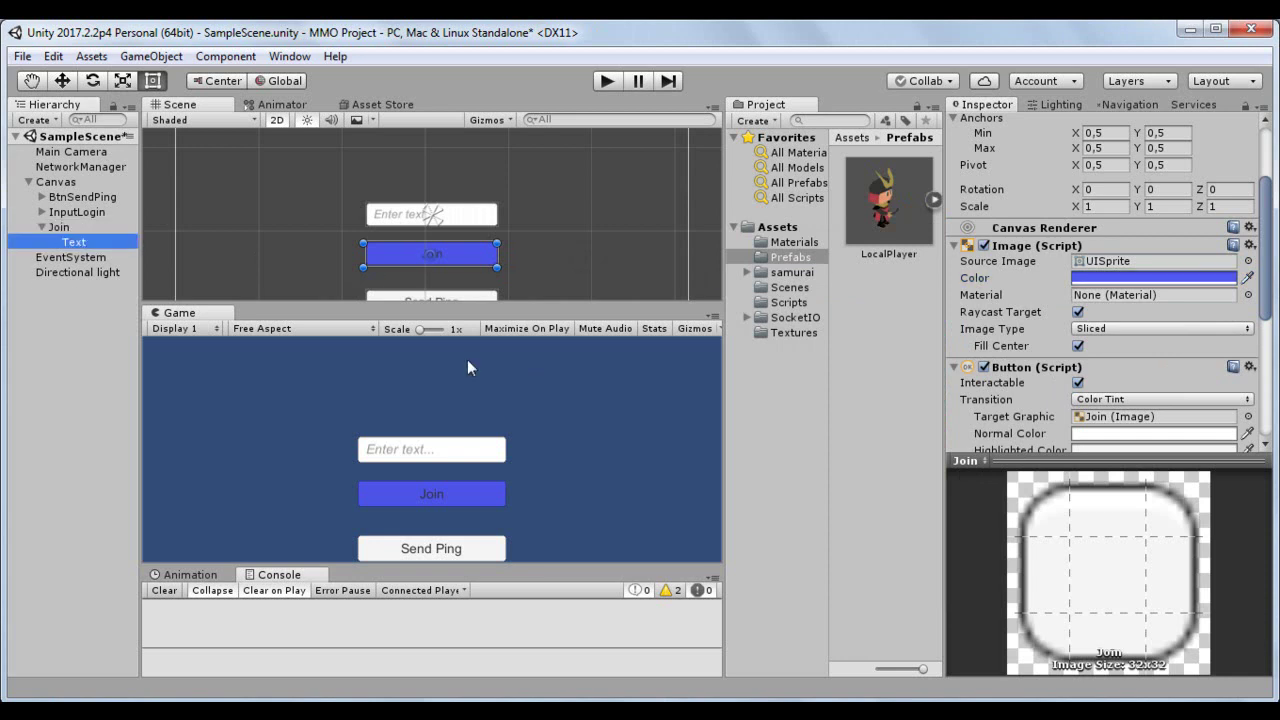
pyautogui.moveTo(1270, 310); pyautogui.dragTo(1270, 381)
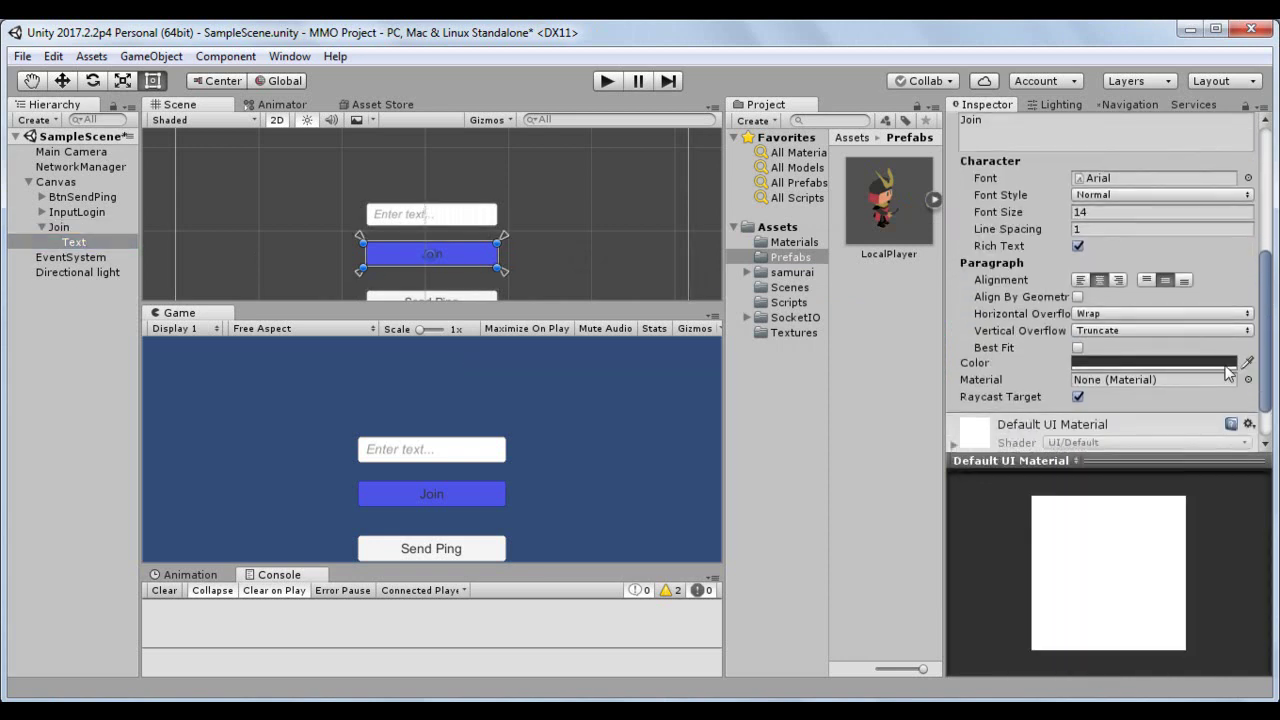
pyautogui.click(1247, 362)
pyautogui.click(1095, 566)
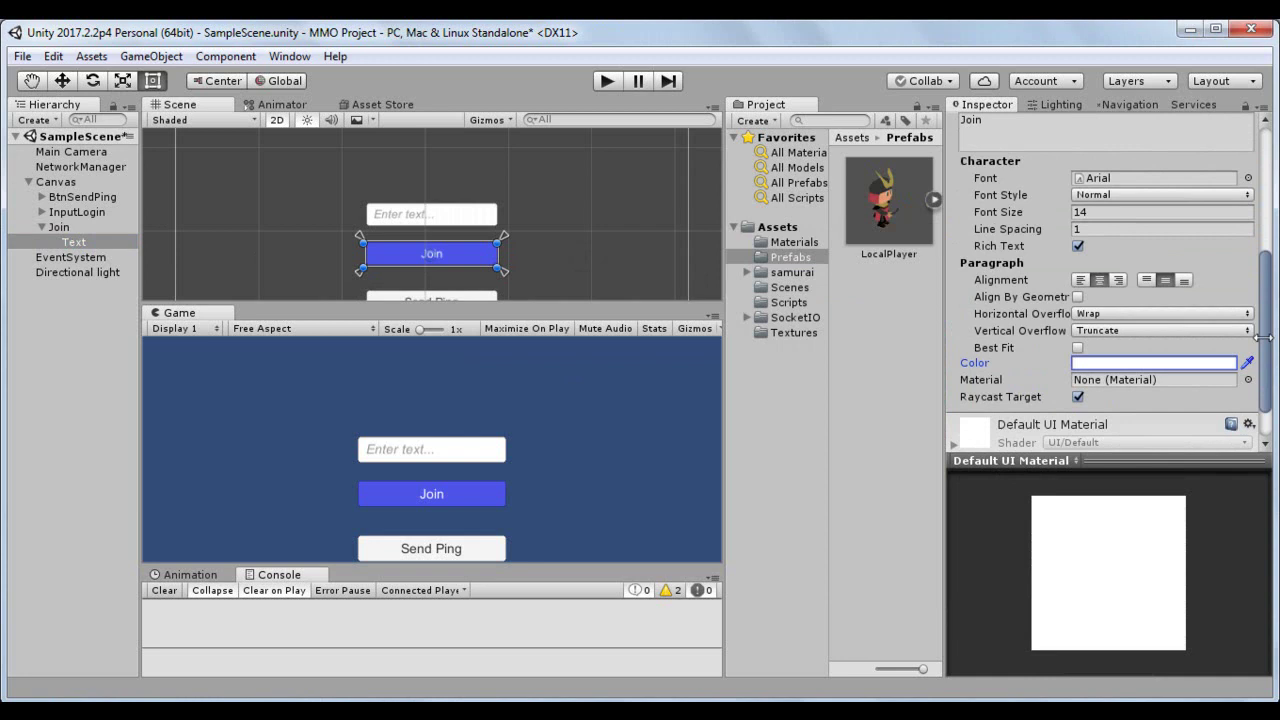
pyautogui.click(1110, 195)
pyautogui.click(1108, 237)
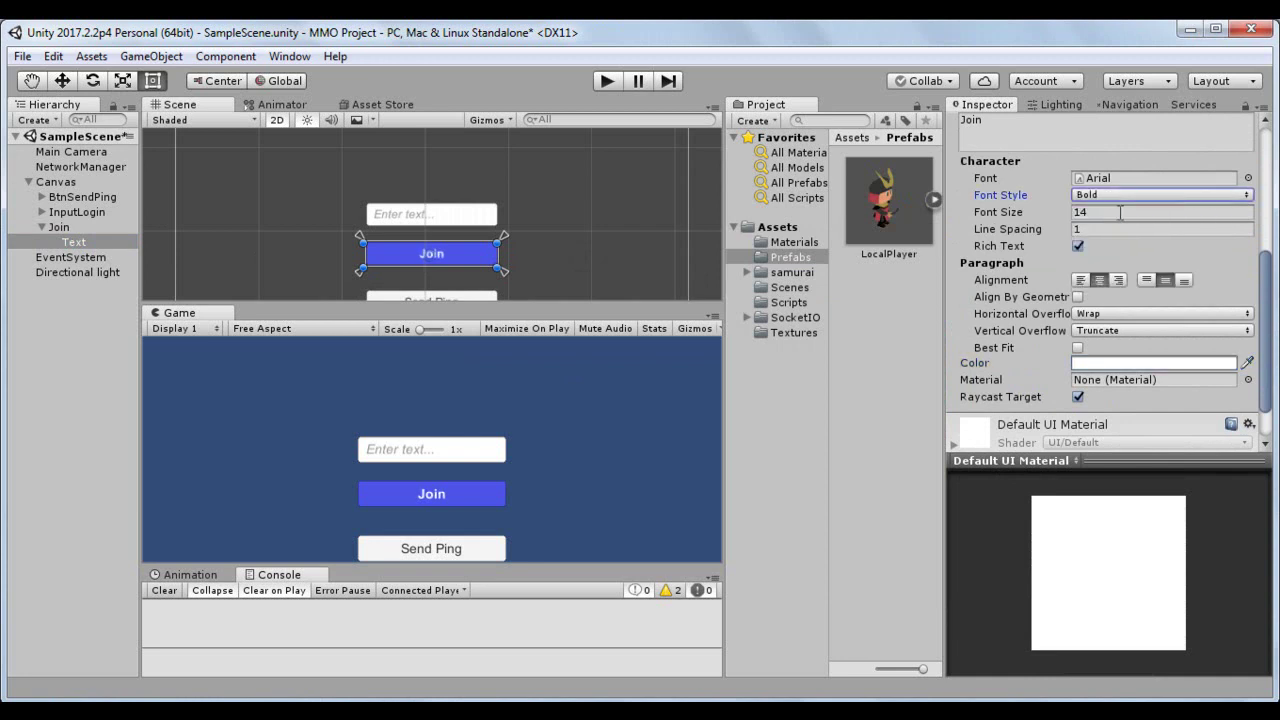
pyautogui.click(1120, 212)
pyautogui.write('20')
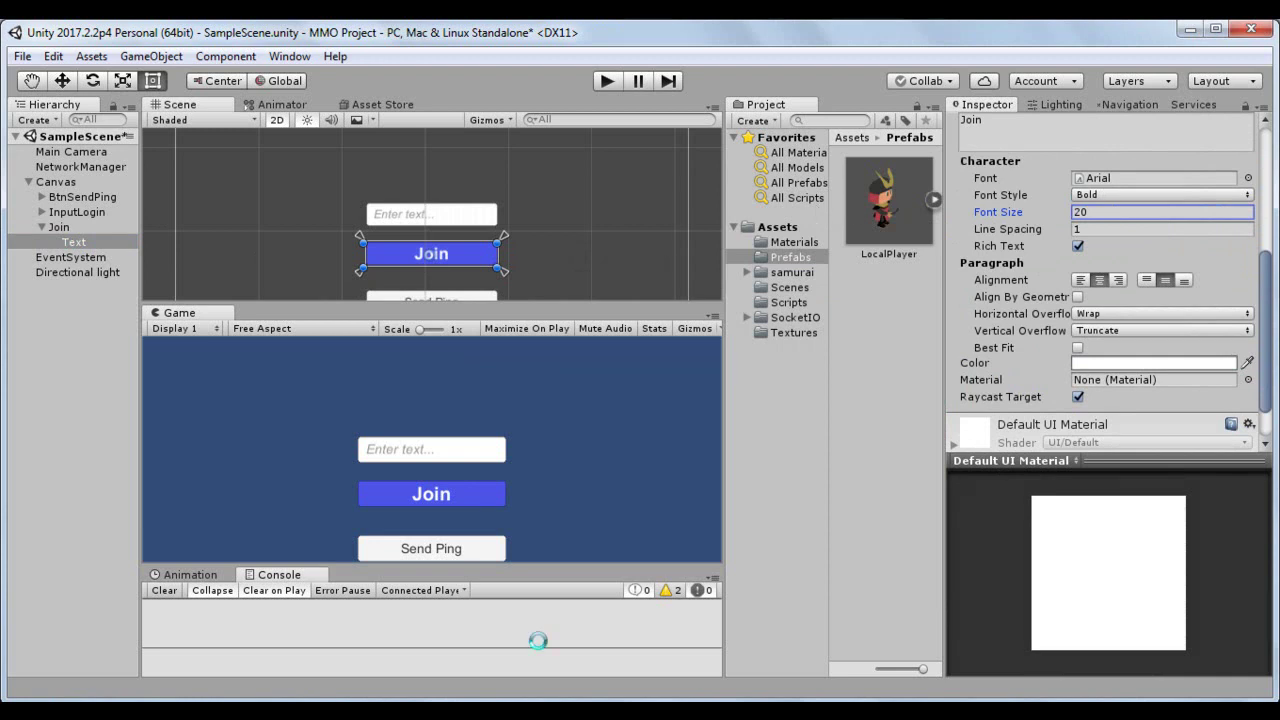
# Create a C# script named CanvasManager in Assets/Scripts and open it in MonoDevelop.
pyautogui.click(788, 302)
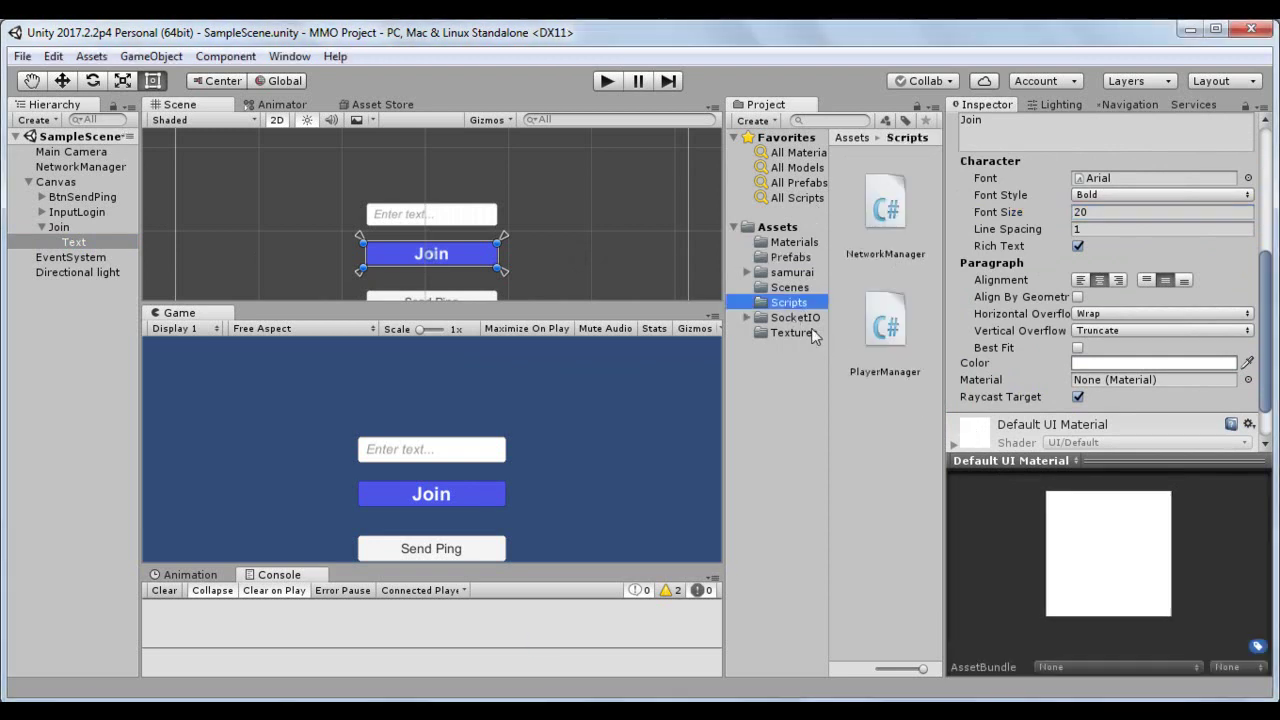
pyautogui.rightClick(879, 455)
pyautogui.moveTo(976, 82)
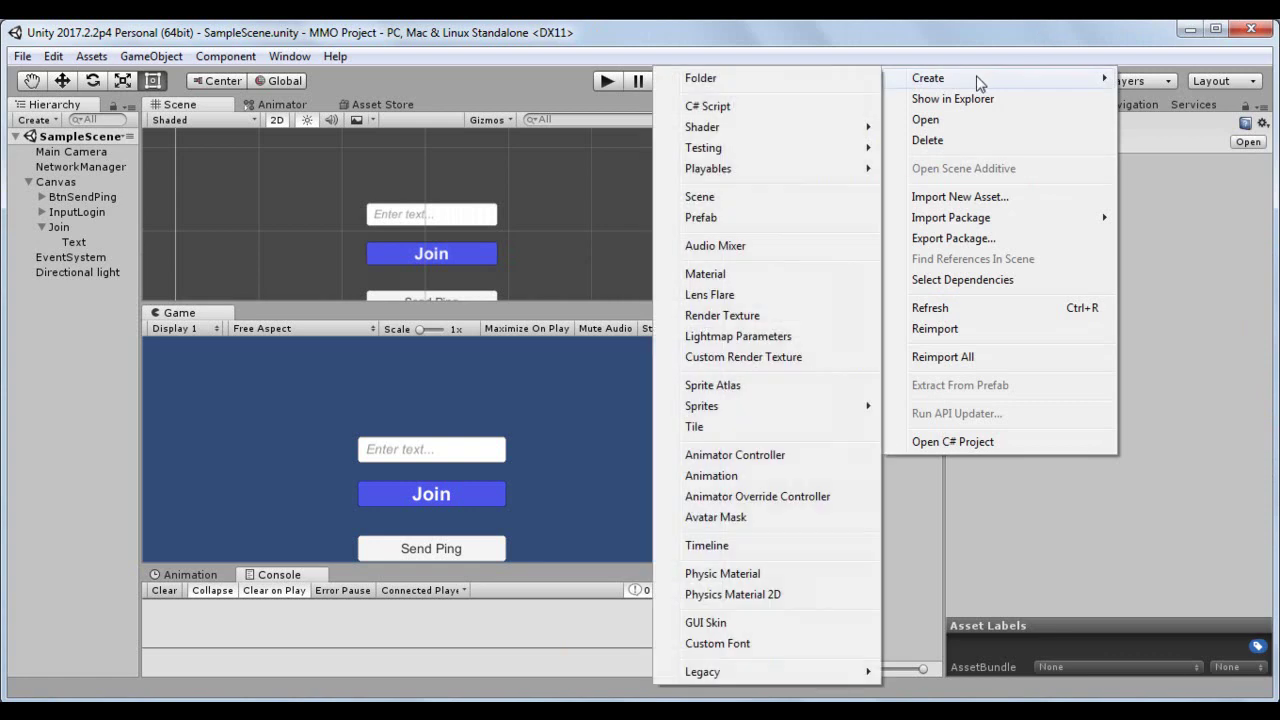
pyautogui.click(799, 115)
pyautogui.write('CanvasMan')
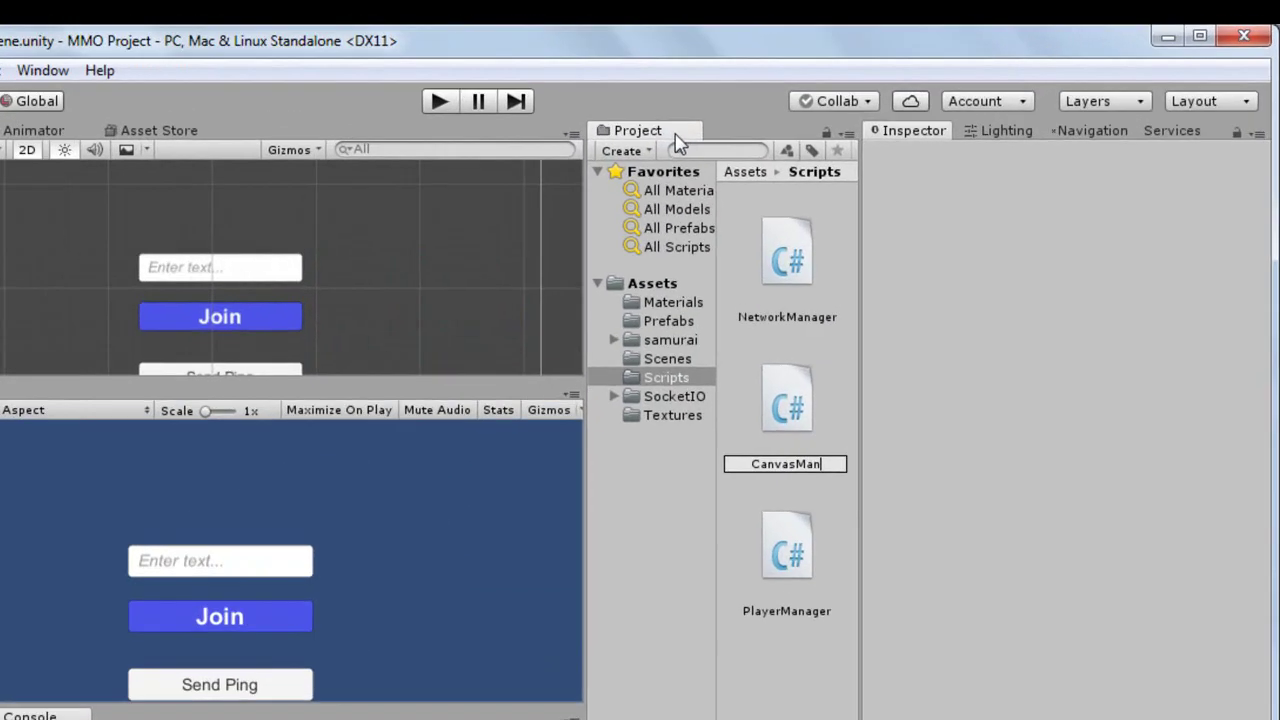
pyautogui.write('ager')
pyautogui.press('Return')
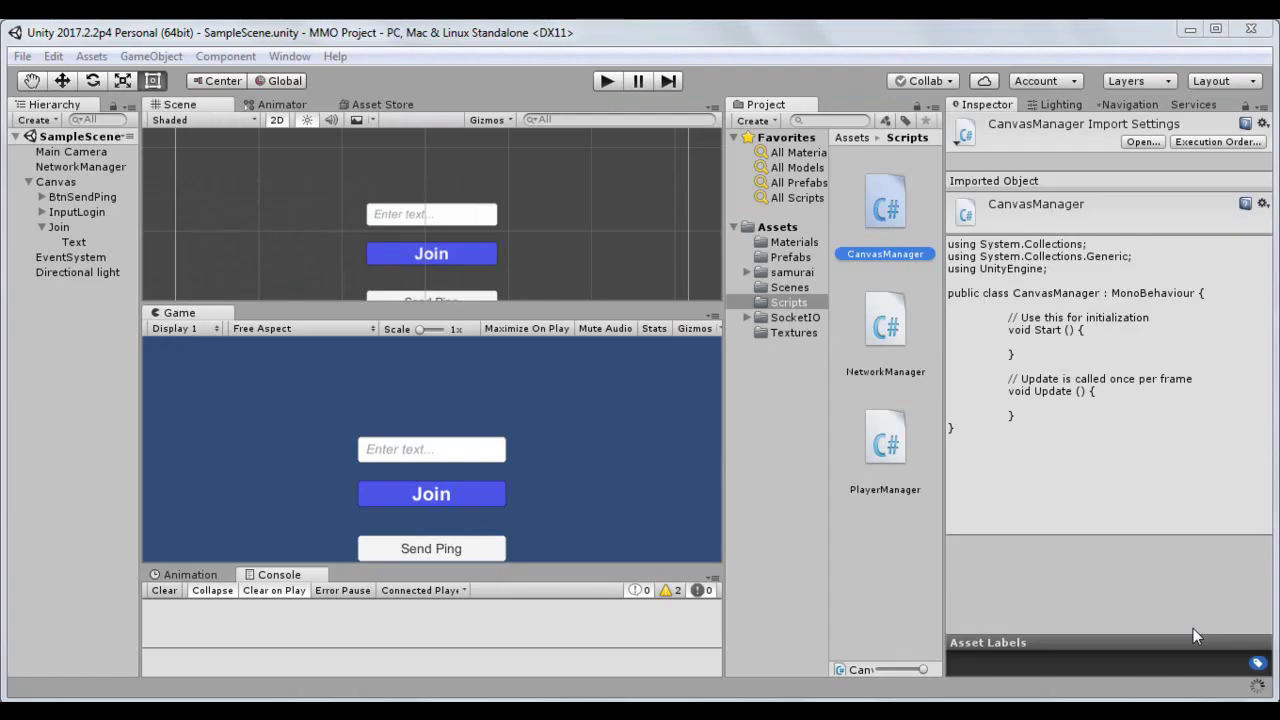
pyautogui.rightClick(891, 240)
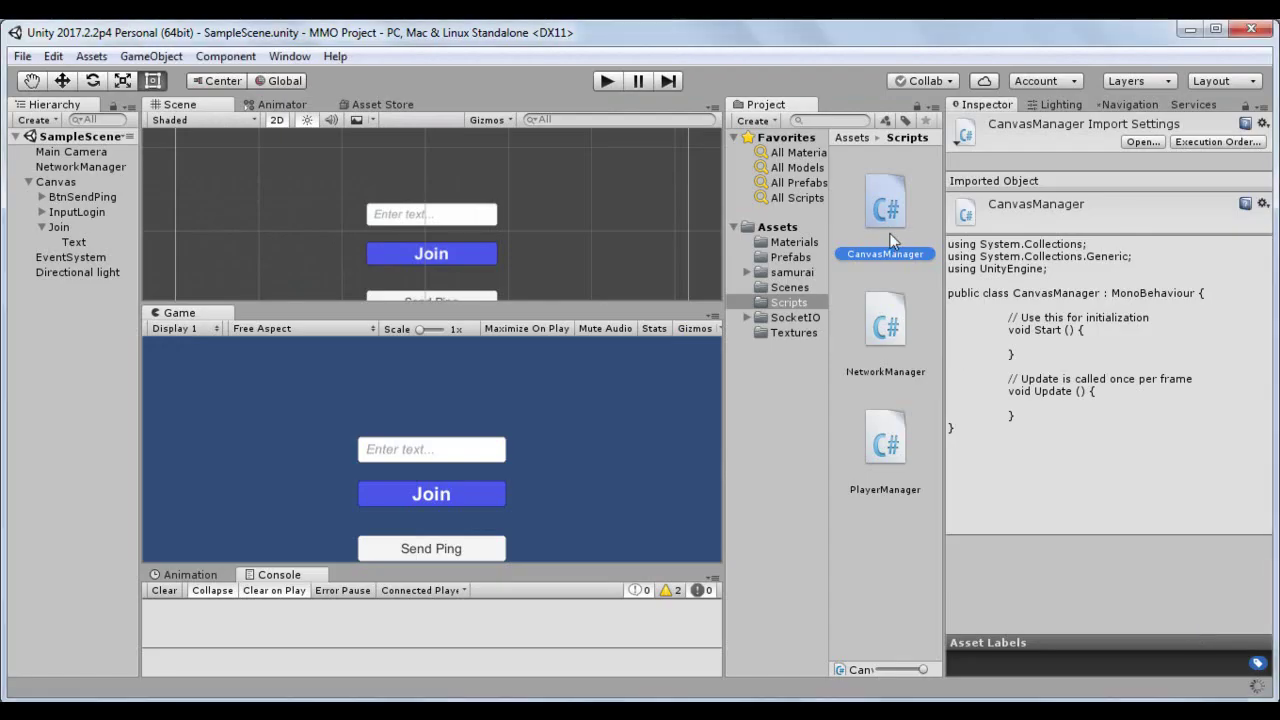
pyautogui.click(945, 288)
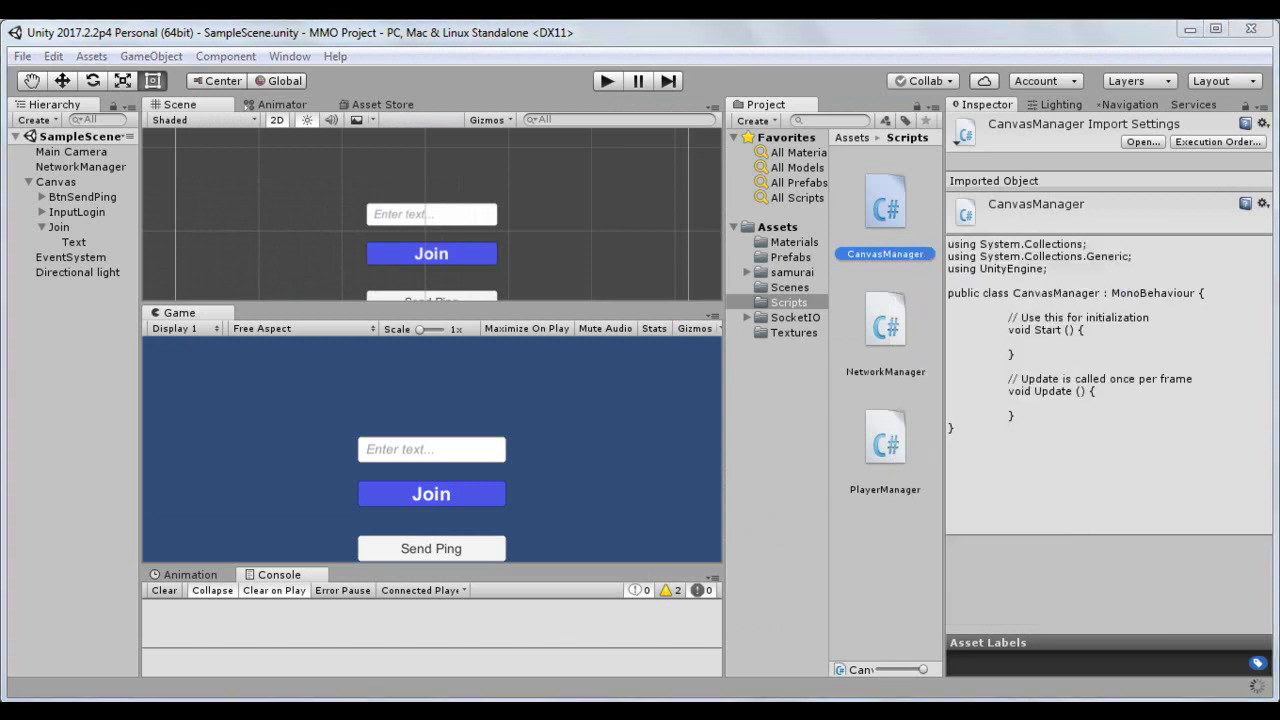
# Add 'using UnityEngine.UI;' below the existing imports.
pyautogui.click(481, 197)
pyautogui.press('Return')
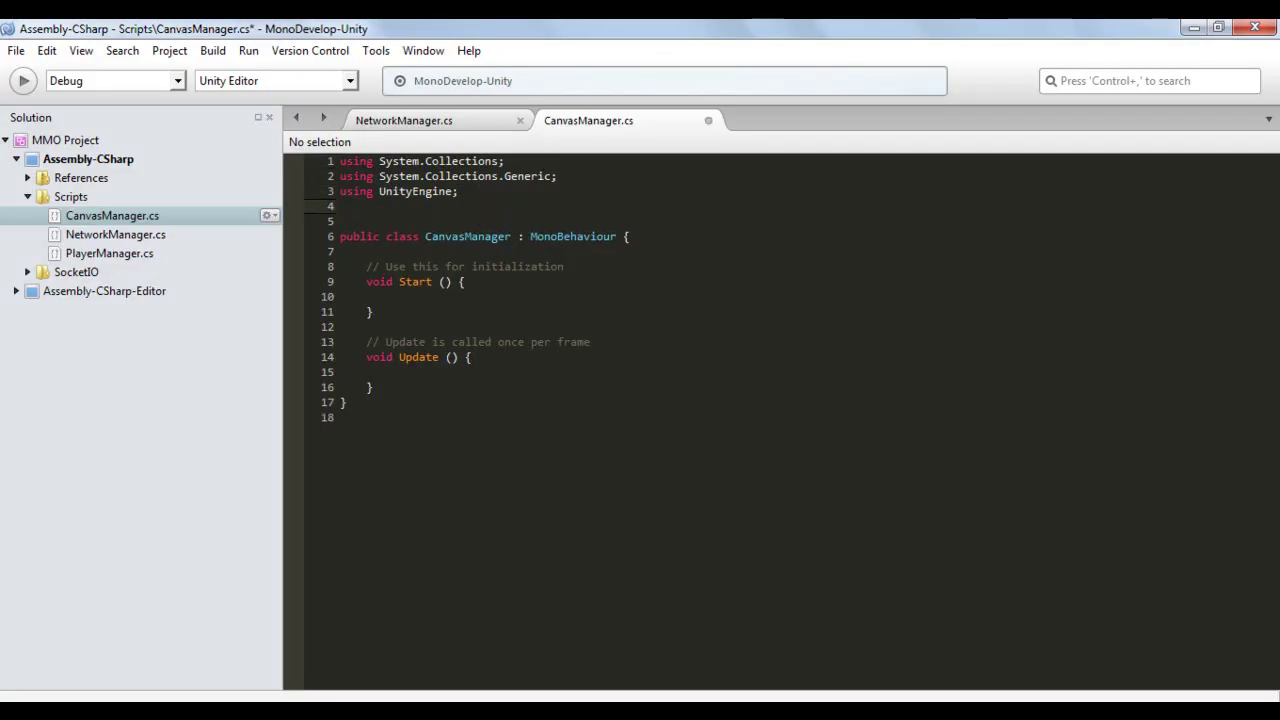
pyautogui.write('using Unity')
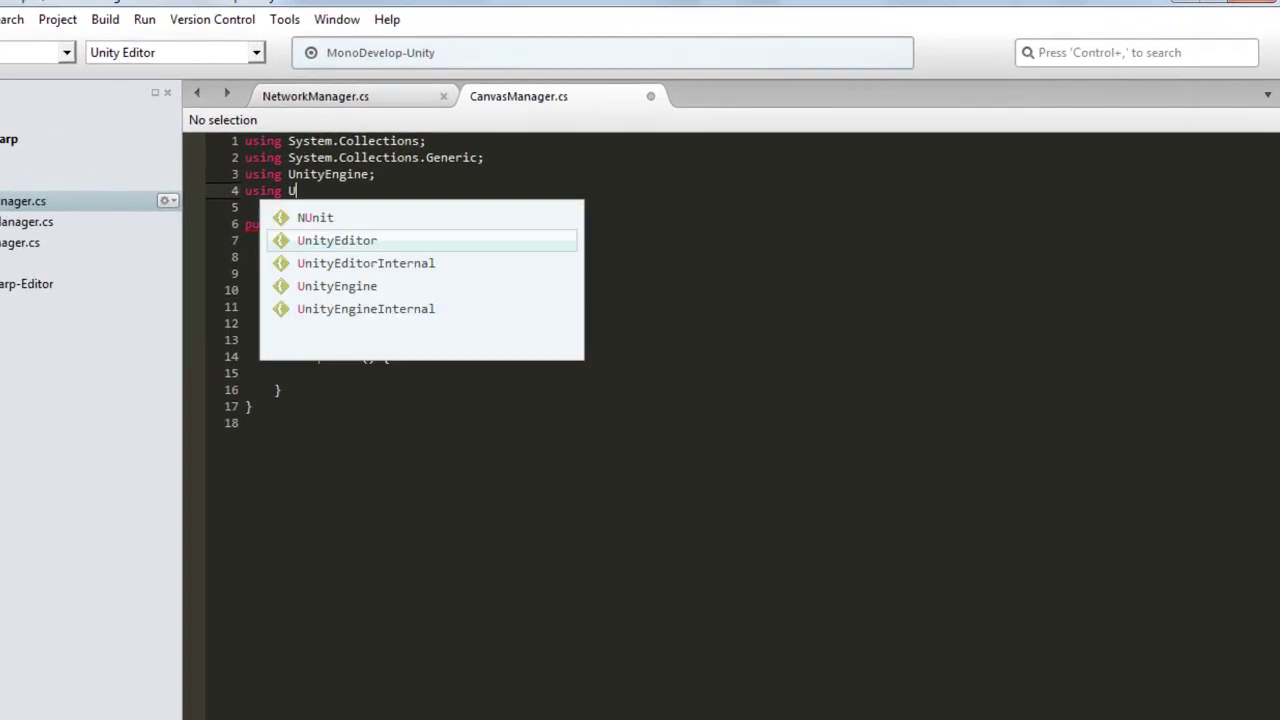
pyautogui.write('Engine.')
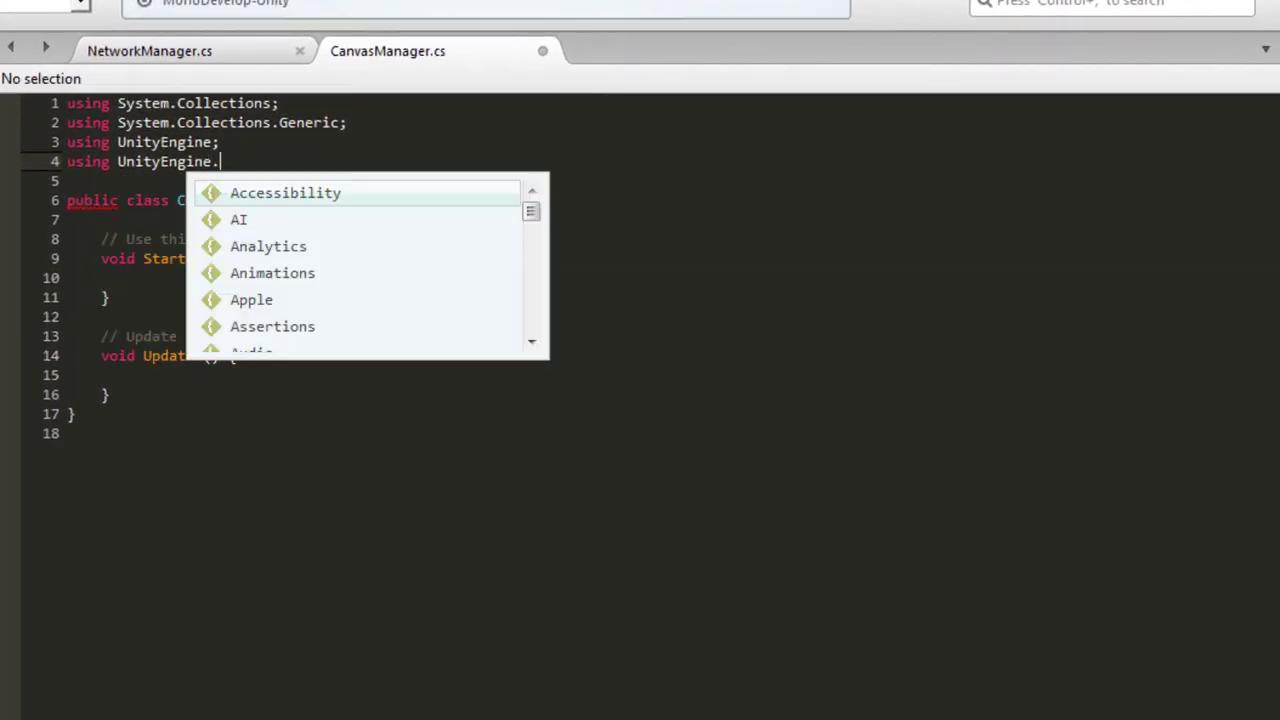
pyautogui.write('UI;')
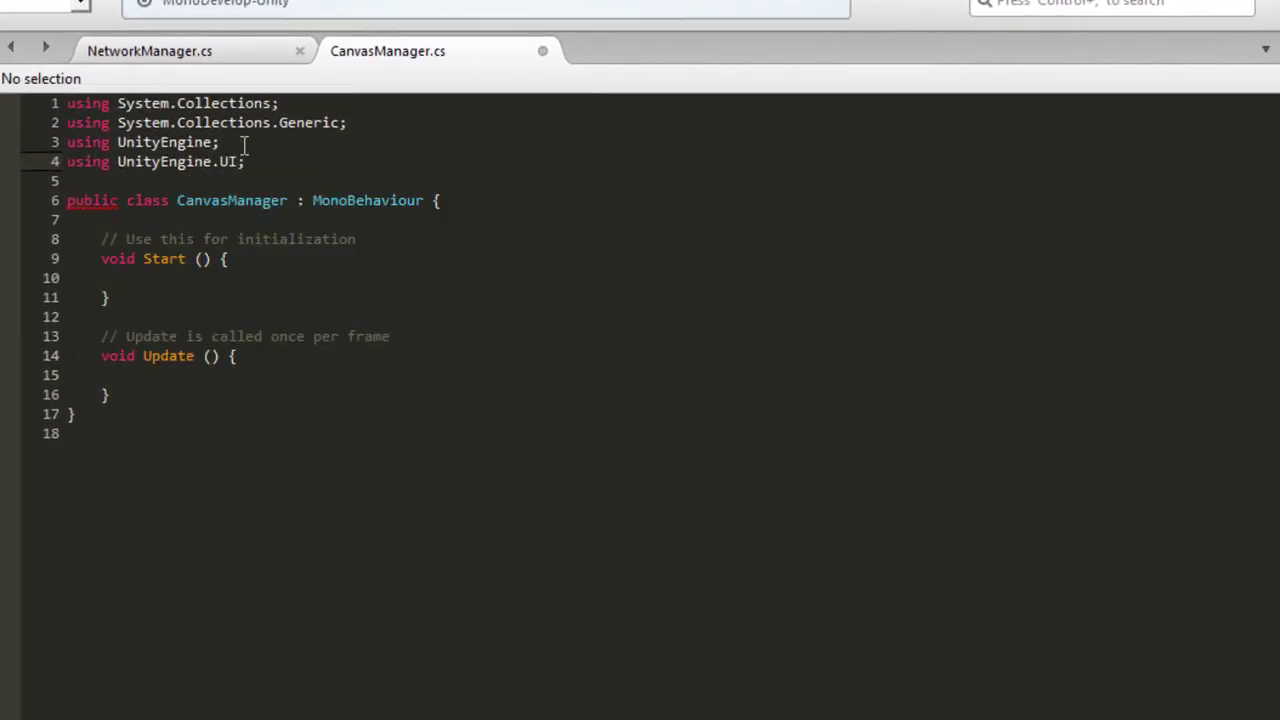
# Declare 'public InputField inputLogin;' at the top of the class.
pyautogui.click(133, 221)
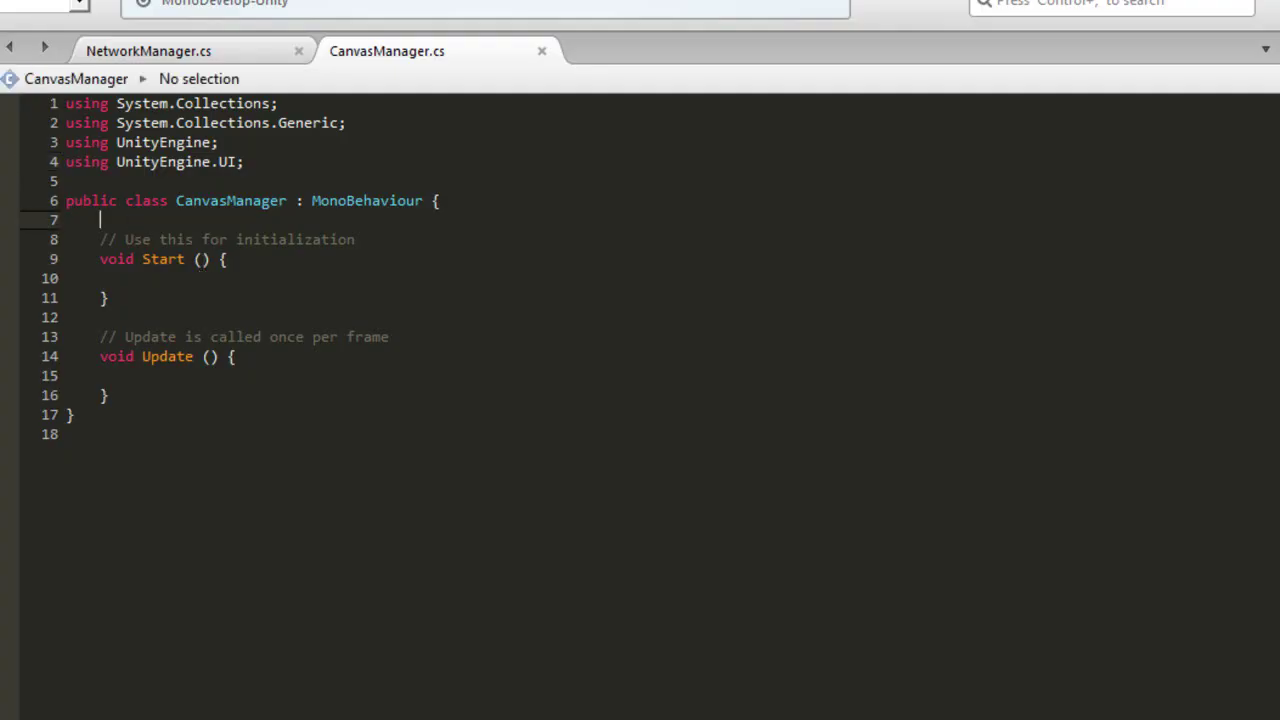
pyautogui.press('Return')
pyautogui.write('public Inp')
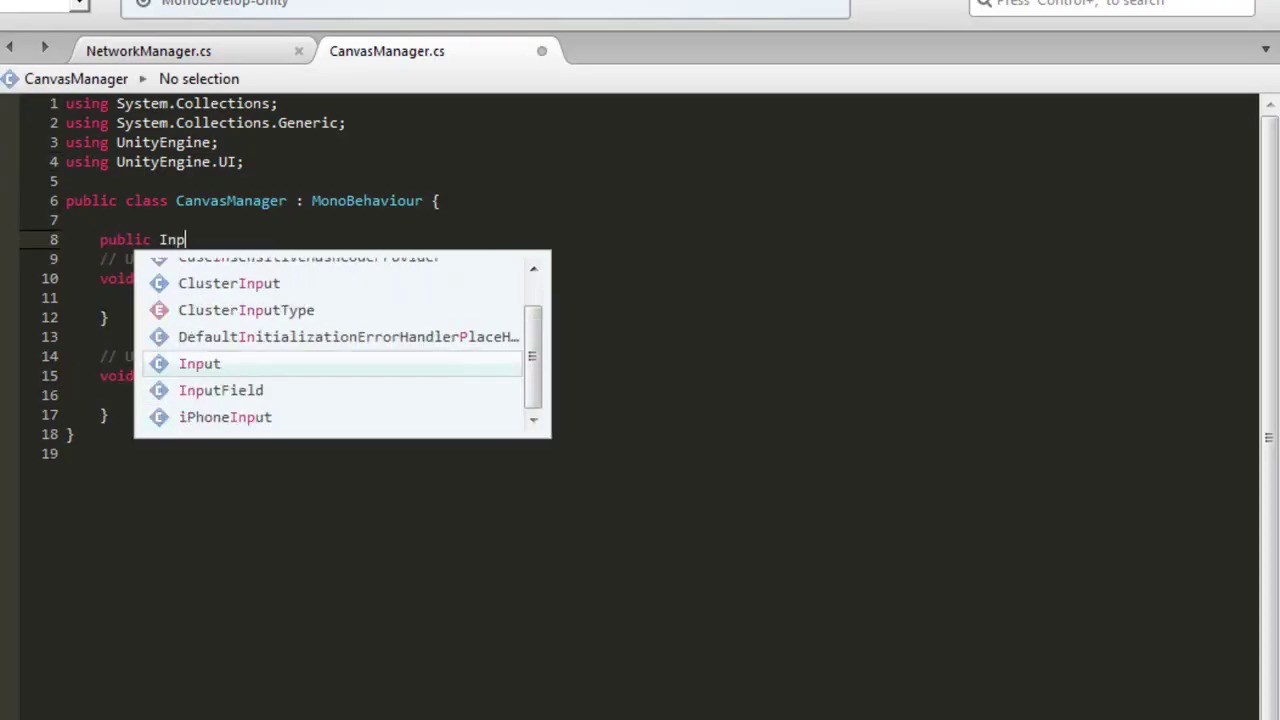
pyautogui.press('Down')
pyautogui.press('Return')
pyautogui.write('inputLogin')
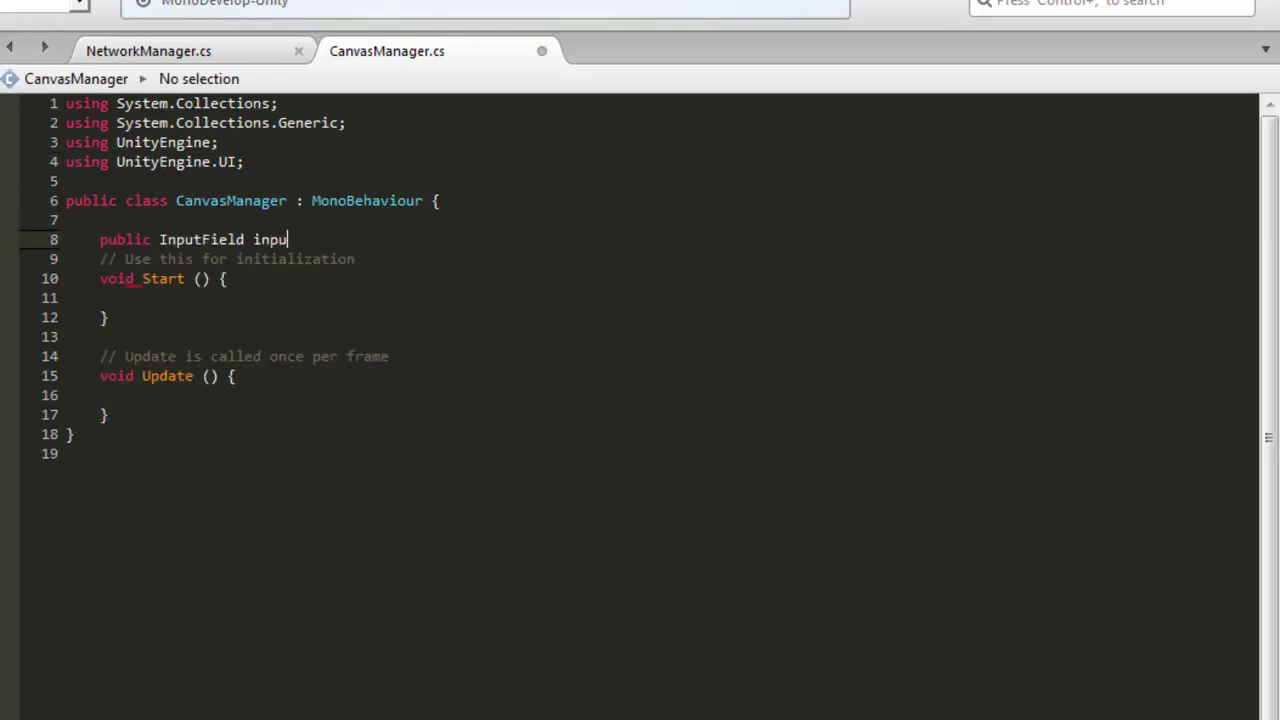
pyautogui.write(';')
pyautogui.press('Return')
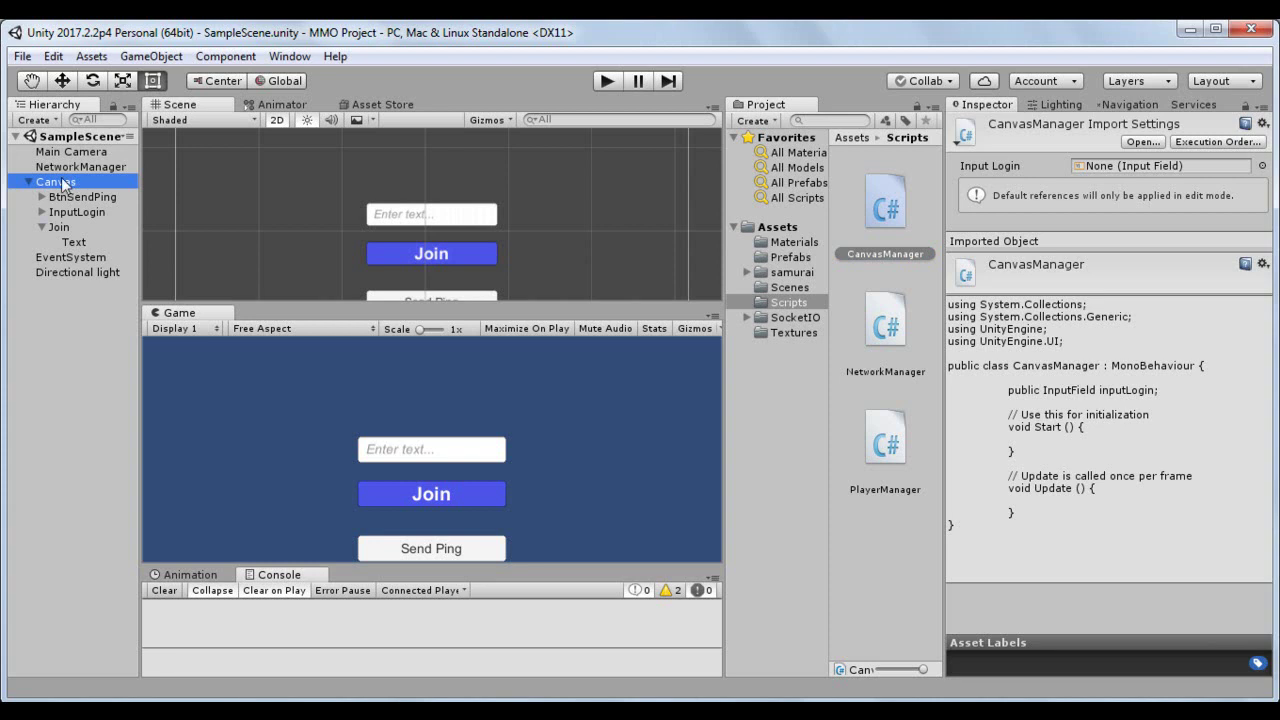
# Attach CanvasManager to Canvas and assign InputLogin to its Input Login slot.
pyautogui.click(56, 182)
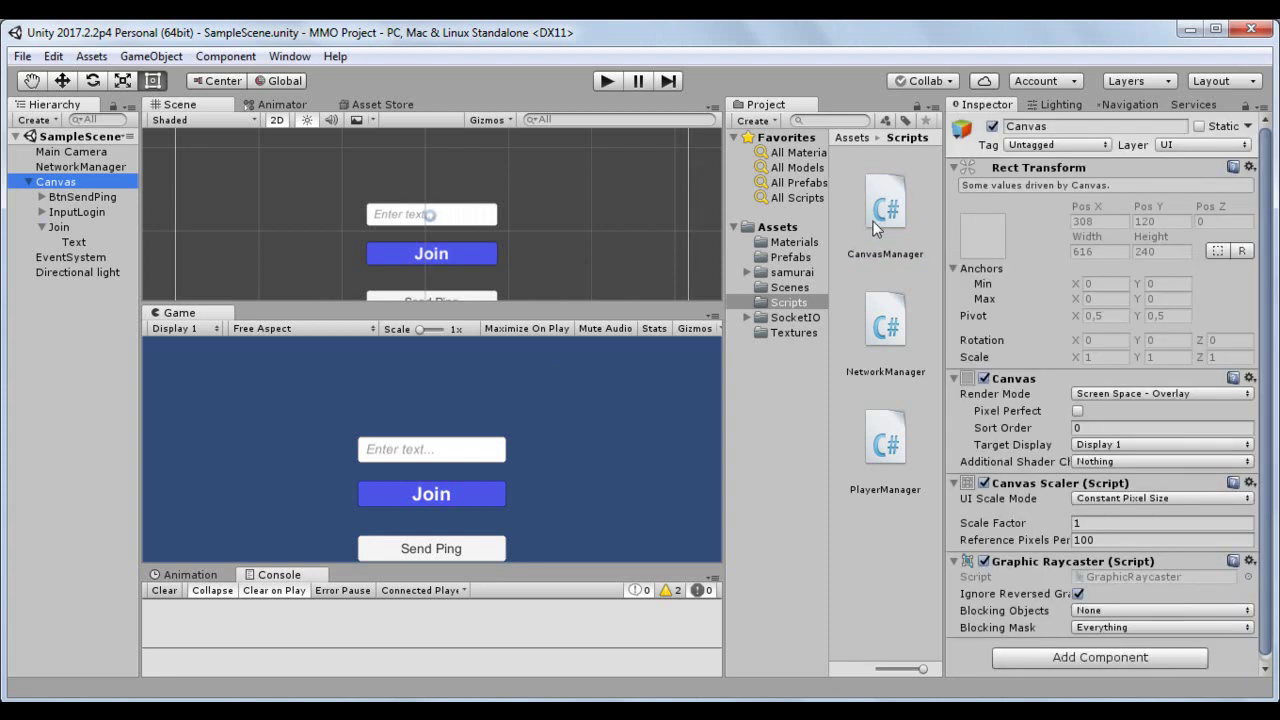
pyautogui.moveTo(886, 212); pyautogui.dragTo(110, 190)
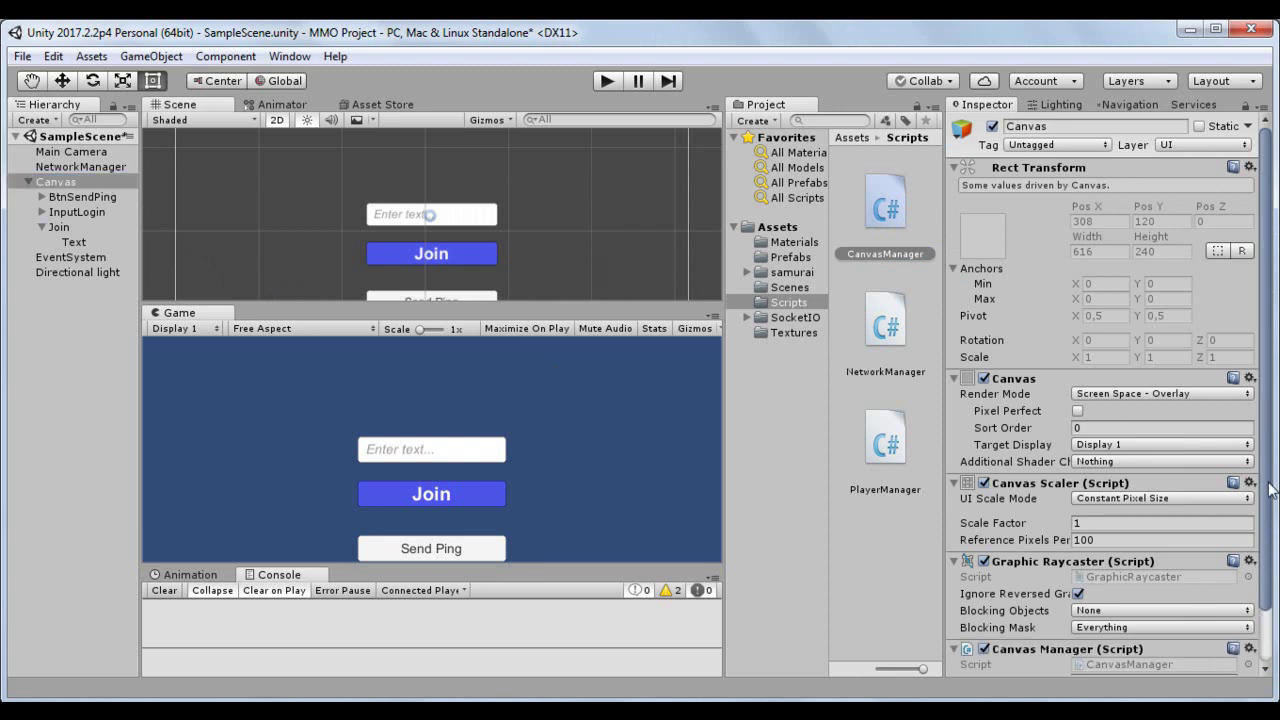
pyautogui.moveTo(1268, 450); pyautogui.dragTo(1268, 507)
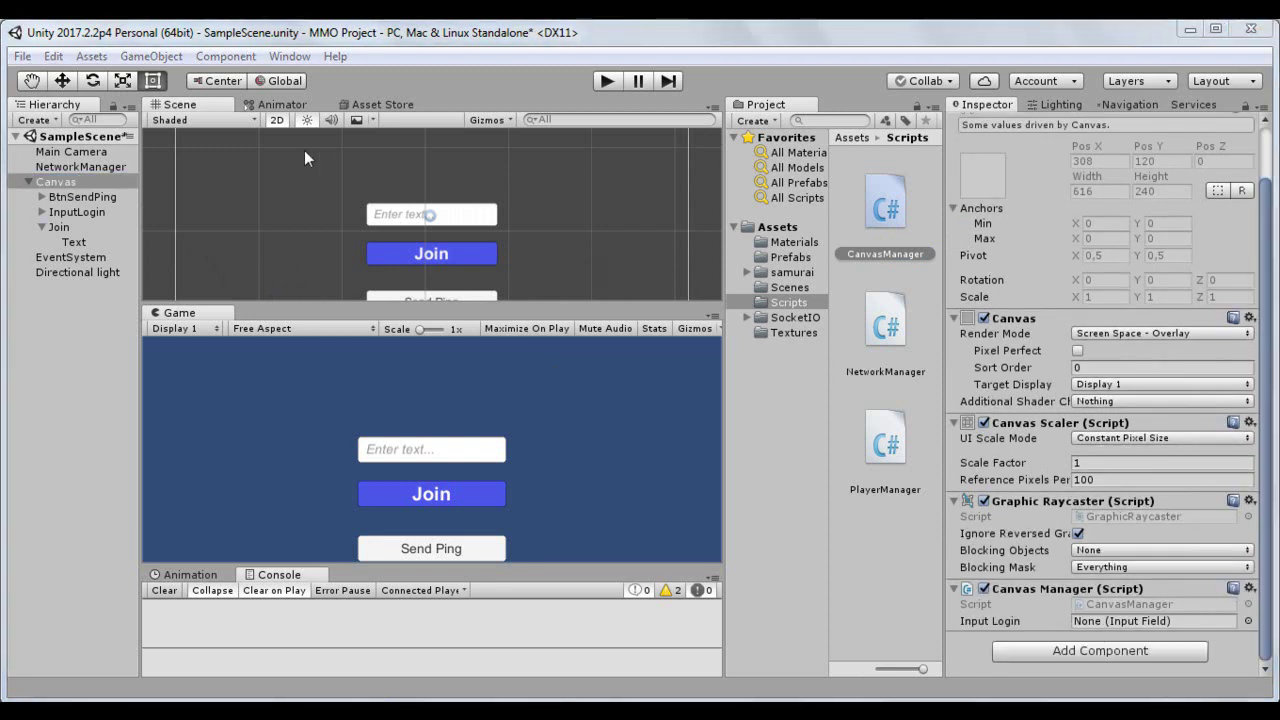
pyautogui.moveTo(75, 213); pyautogui.dragTo(1114, 618)
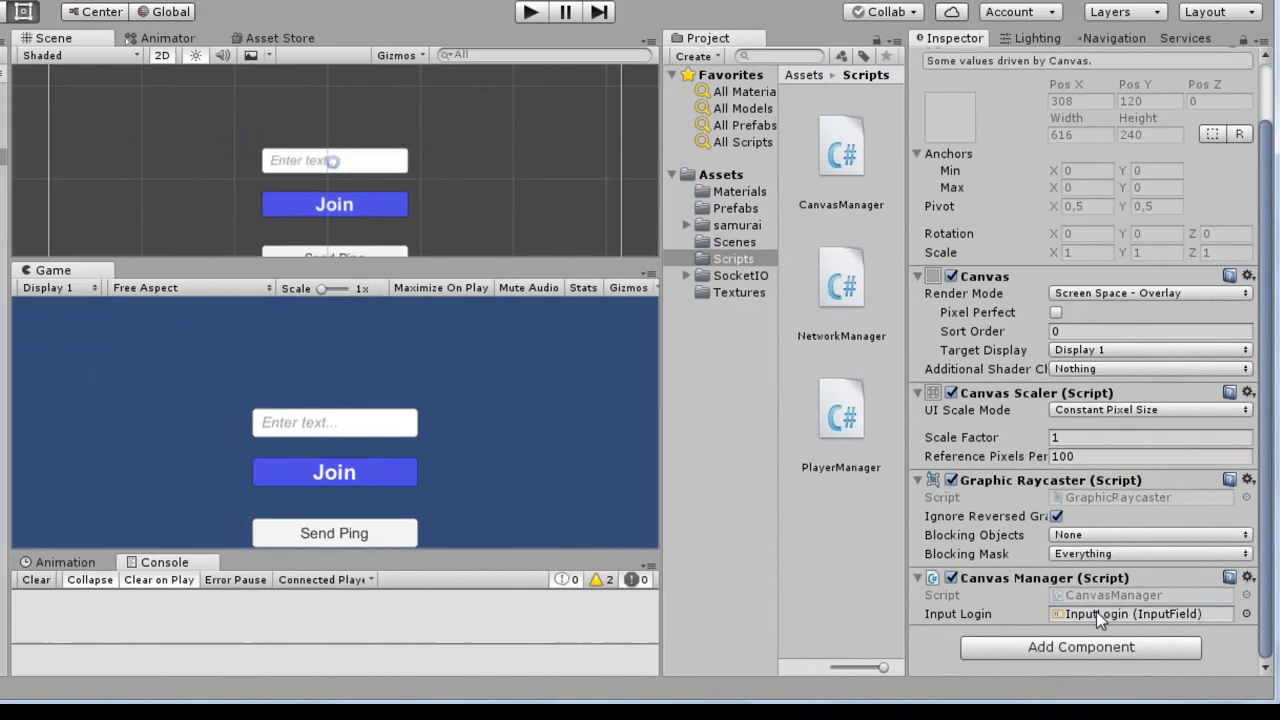
pyautogui.click(1100, 616)
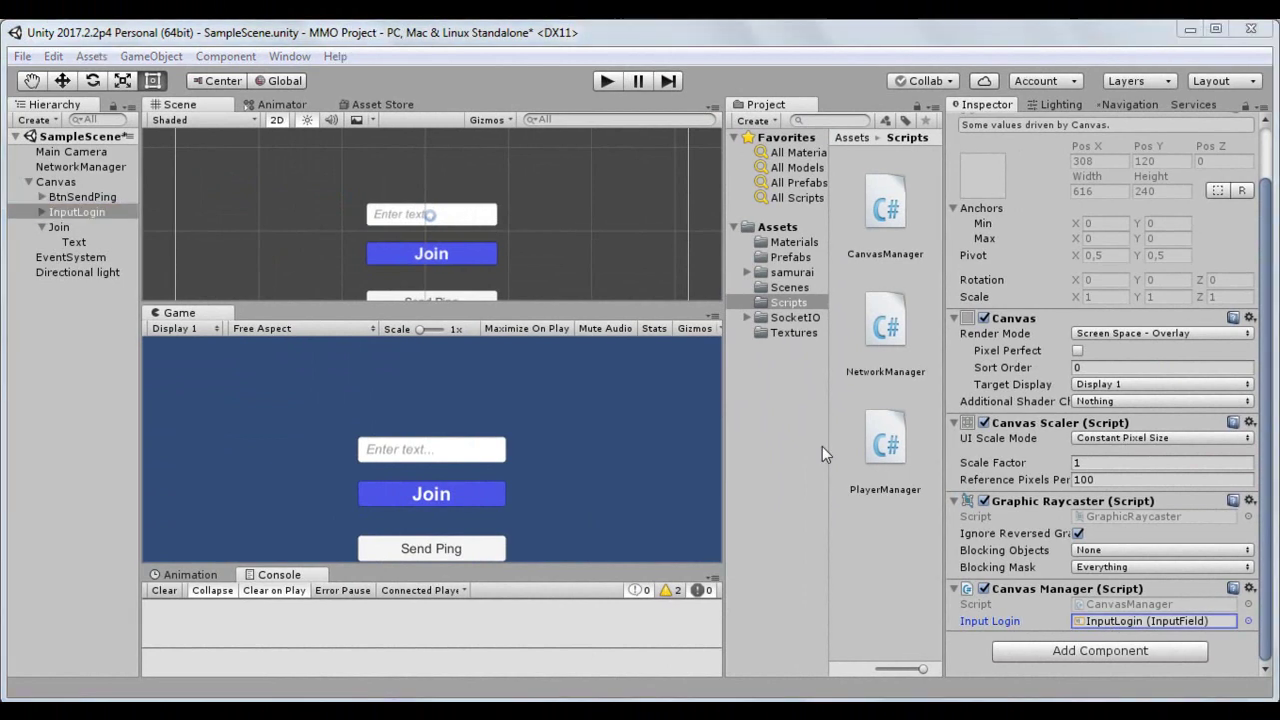
# Select the Canvas and open the Game view's aspect-ratio list, leaving Free Aspect in use.
pyautogui.click(60, 184)
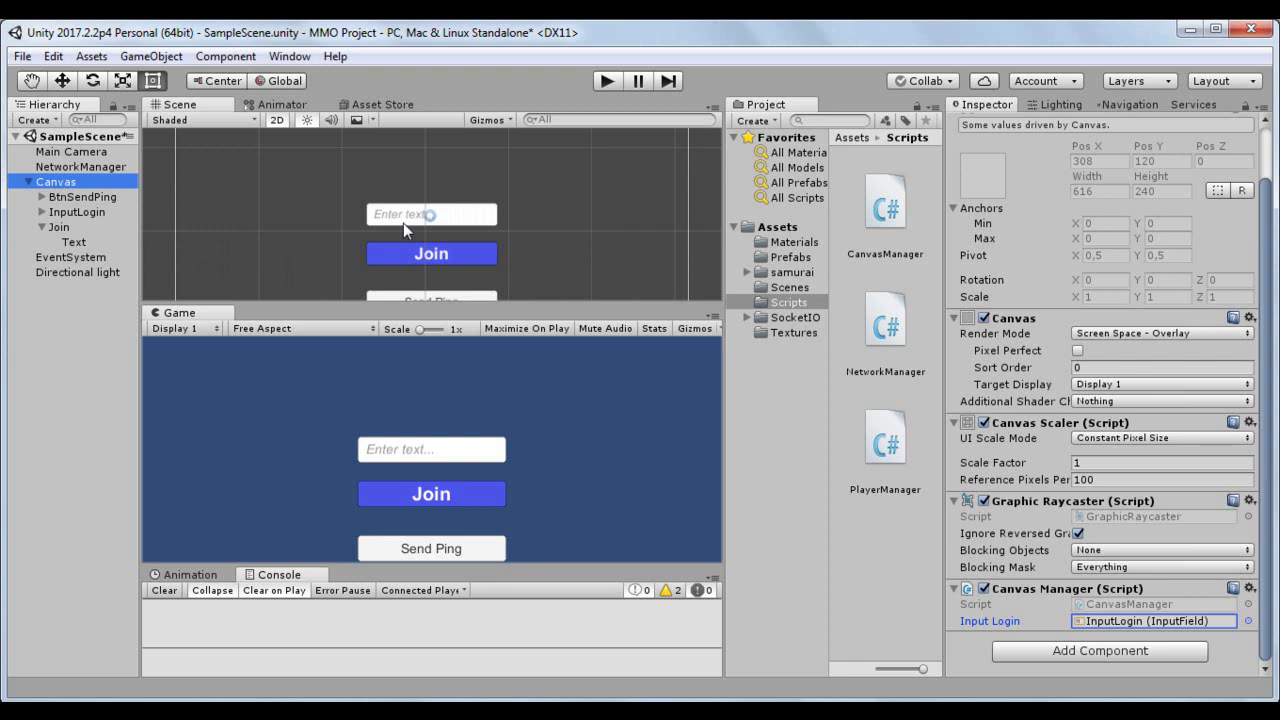
pyautogui.click(403, 223)
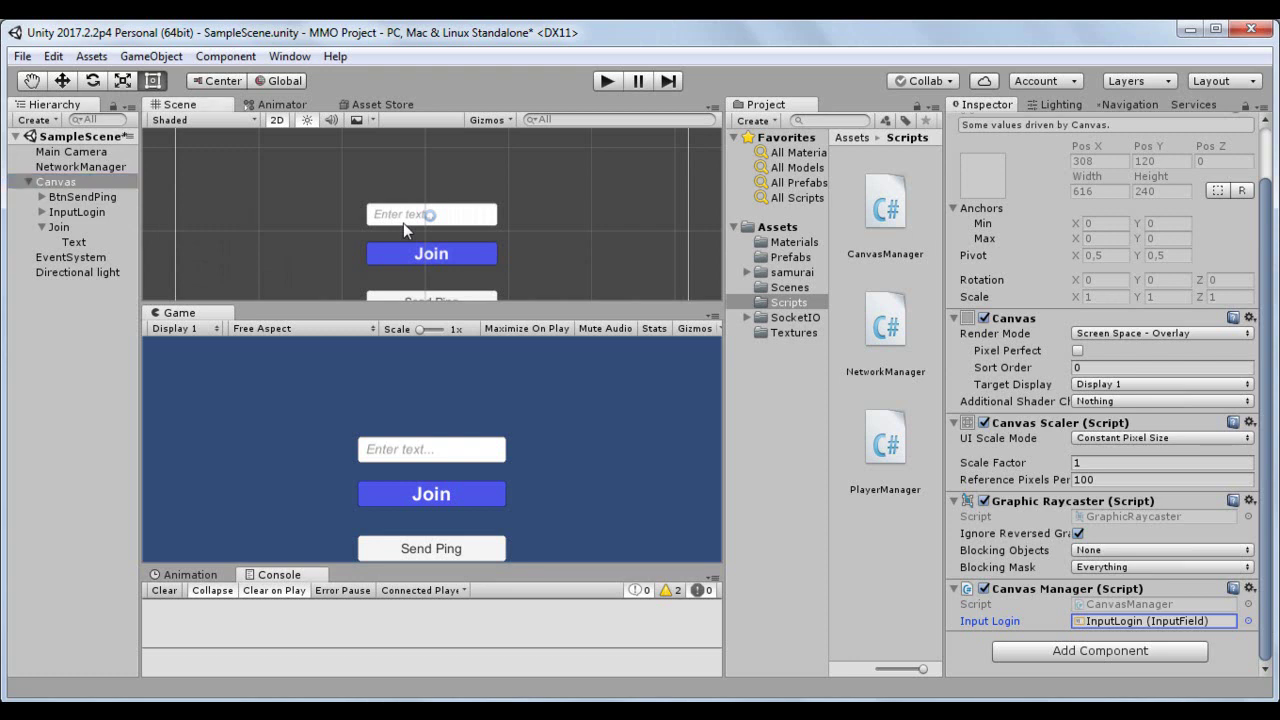
pyautogui.click(71, 180)
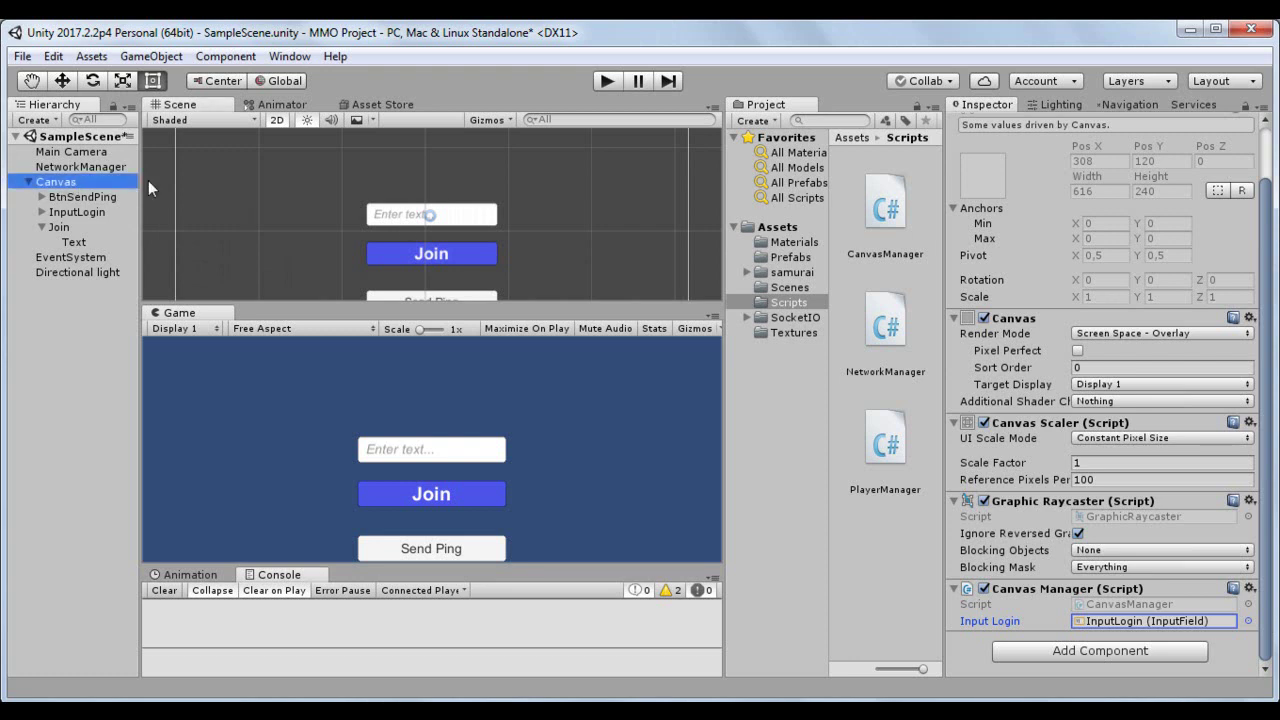
pyautogui.click(281, 197)
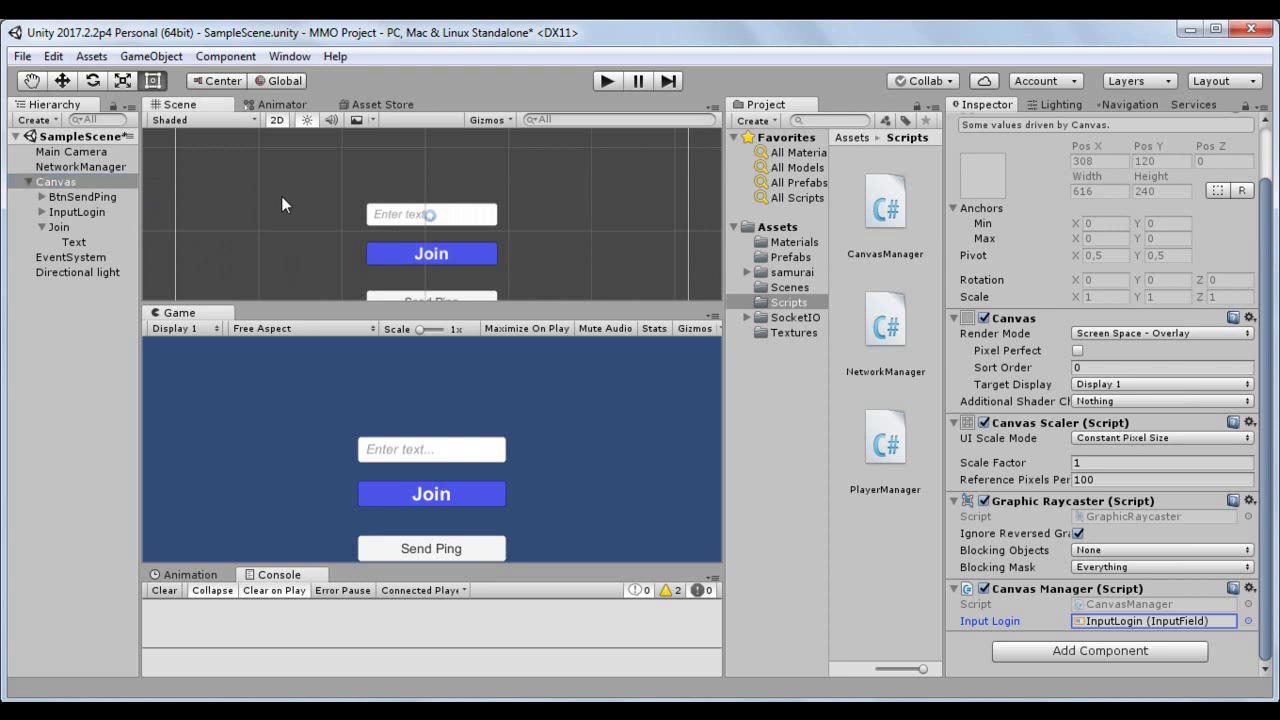
pyautogui.click(350, 327)
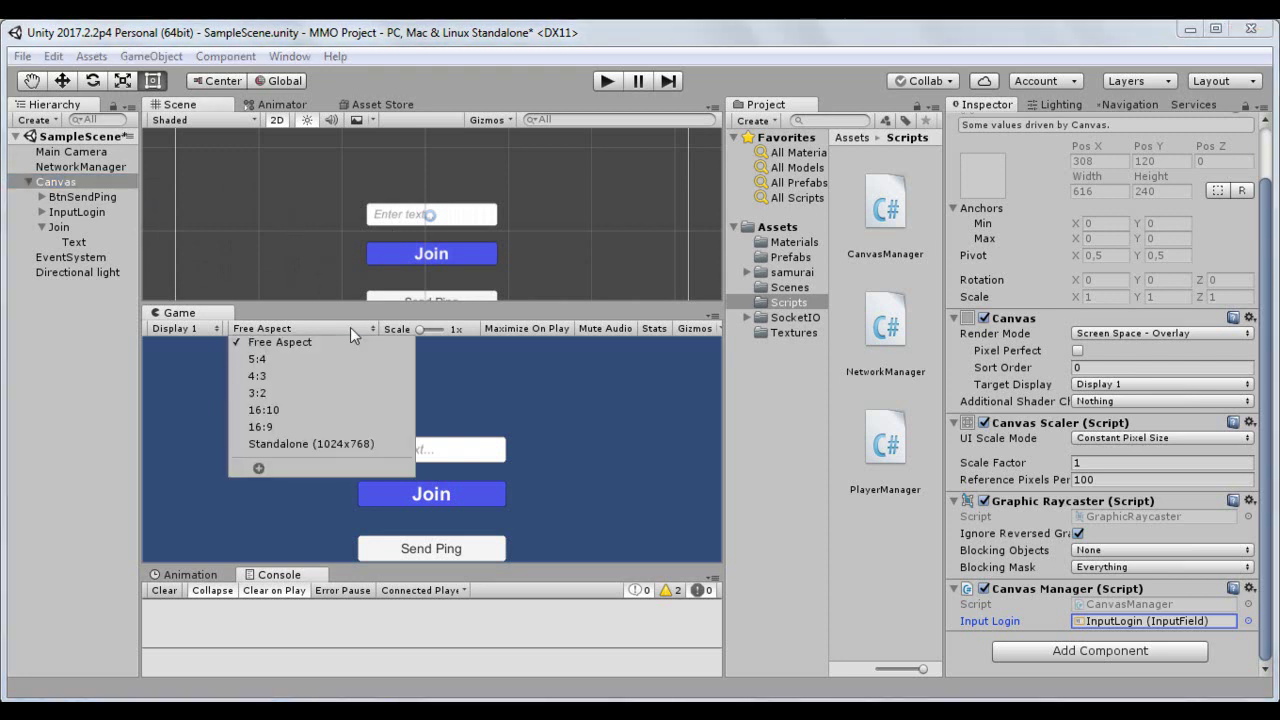